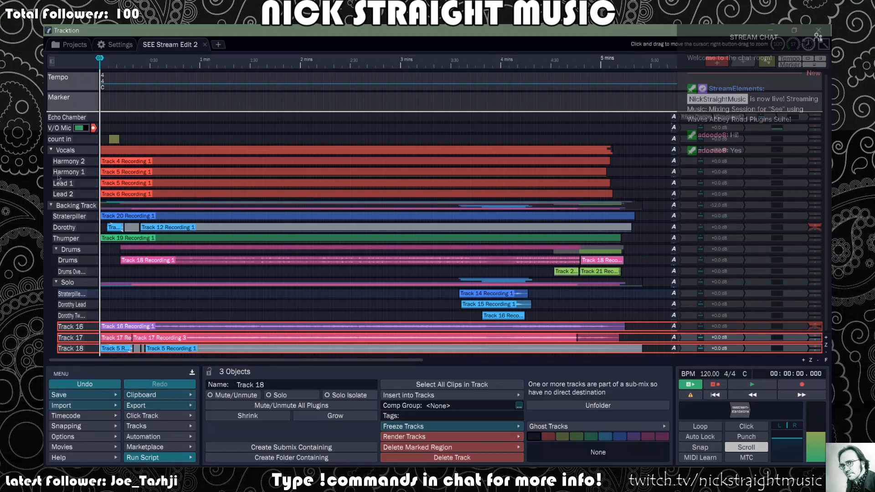
scroll(64, 187, down, 2)
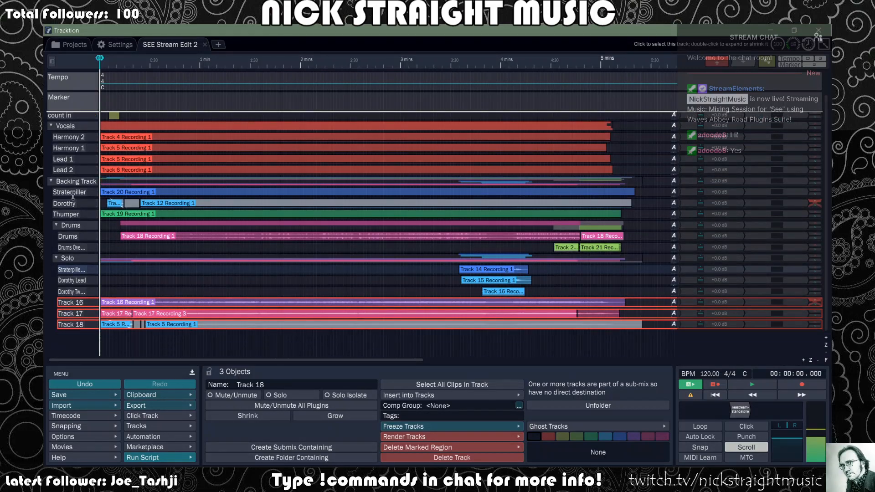
scroll(73, 197, up, 2)
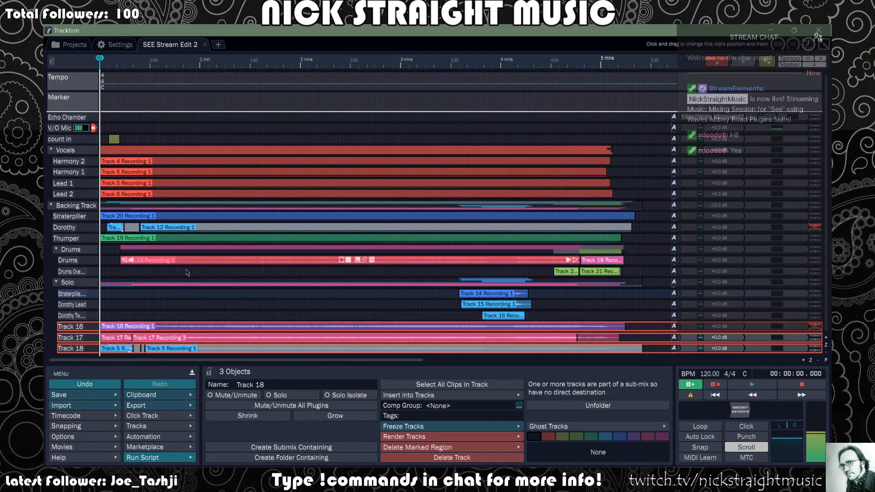
scroll(67, 258, down, 2)
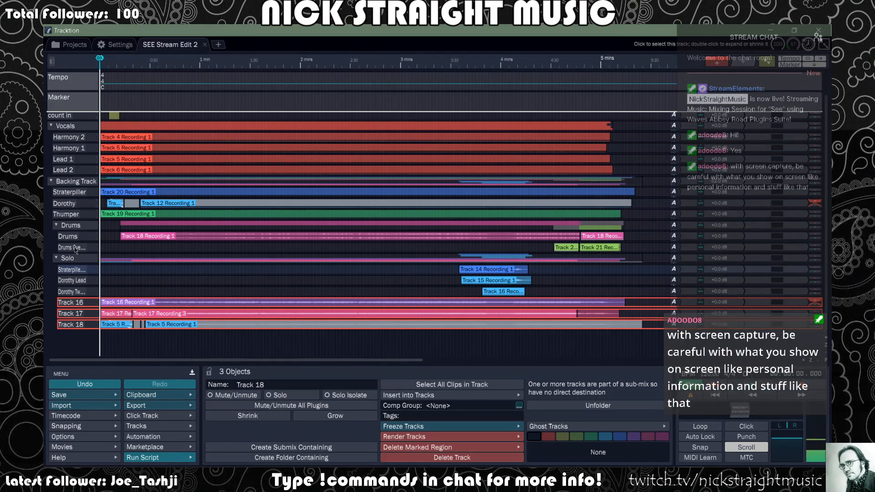
scroll(76, 251, up, 2)
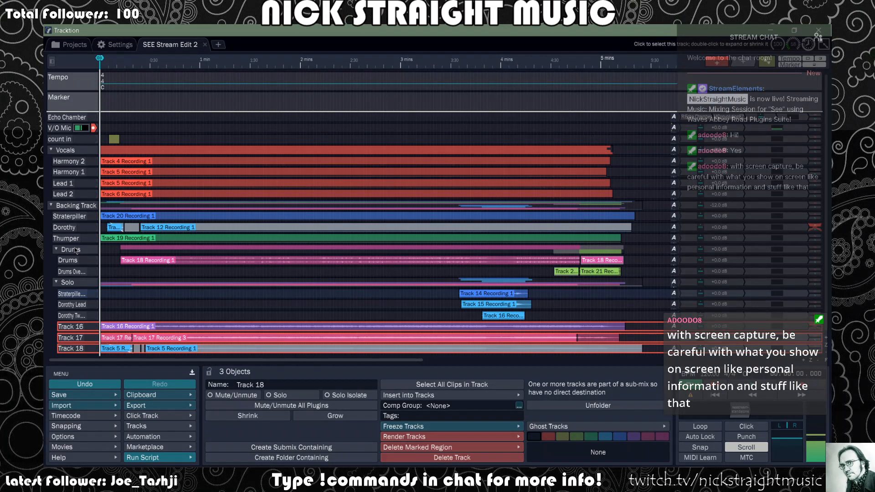
- Switch to Streamlabs OBS, look over the Screen Capture scene's sources and return to Tracktion
key(alt+Tab)
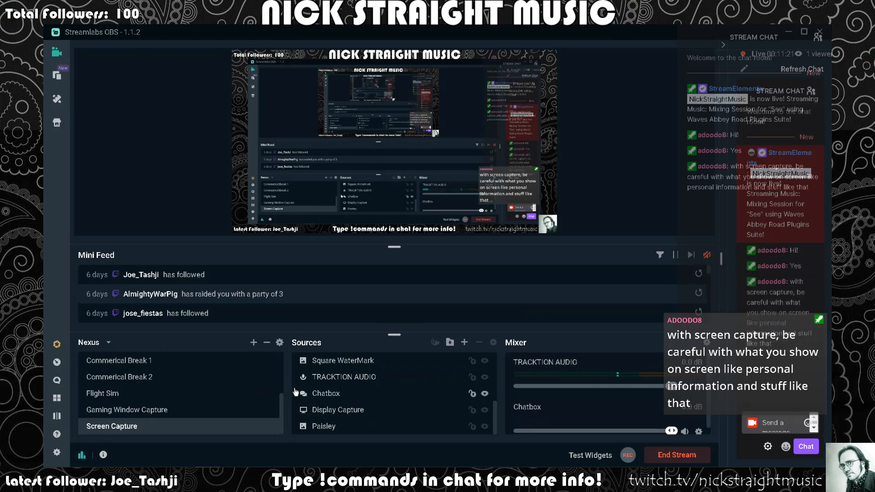
scroll(241, 398, up, 1)
key(alt+Tab)
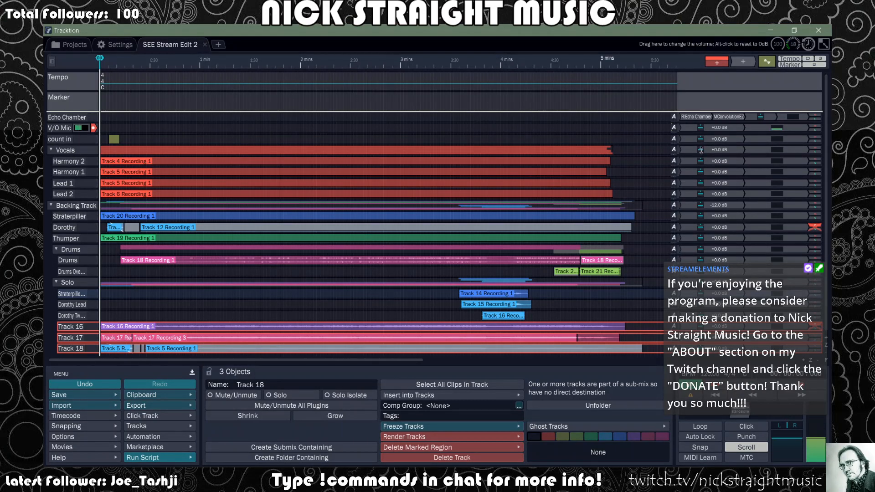
- Try lowering the Vocals submix volume to -1.65 dB and reset it to 0 dB
drag(700, 151, 700, 166)
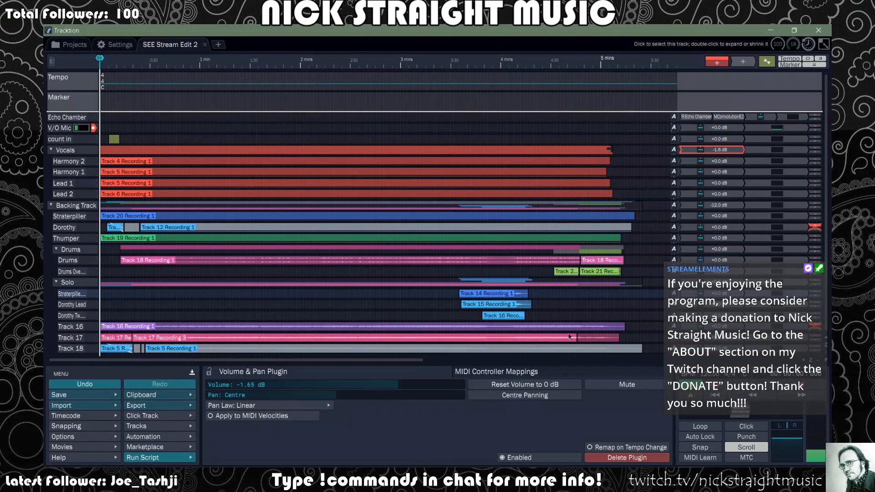
click(525, 384)
- Move Track 16, Track 17 and Track 18 together to directly below Thumper in the Backing Track submix
click(73, 327)
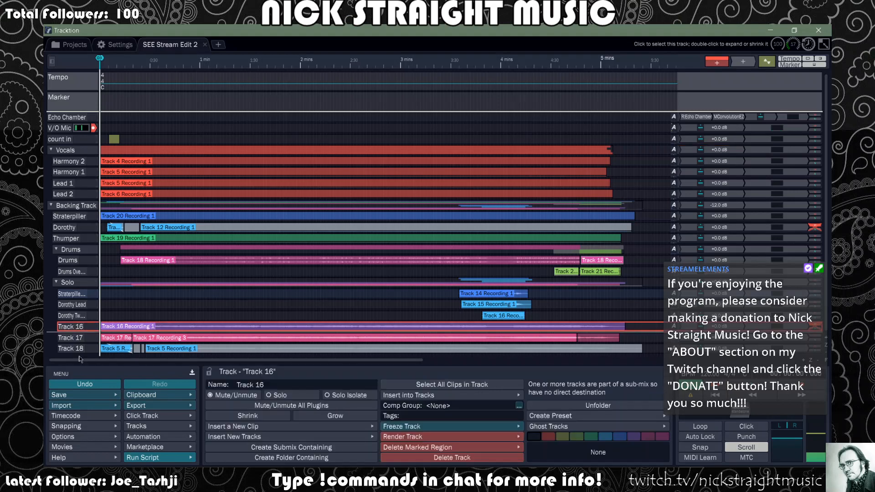
shift+click(73, 350)
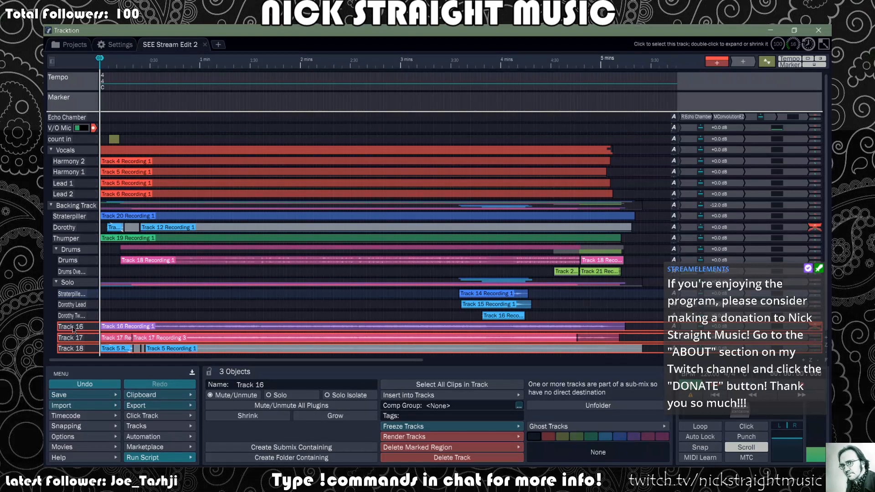
drag(74, 273, 76, 247)
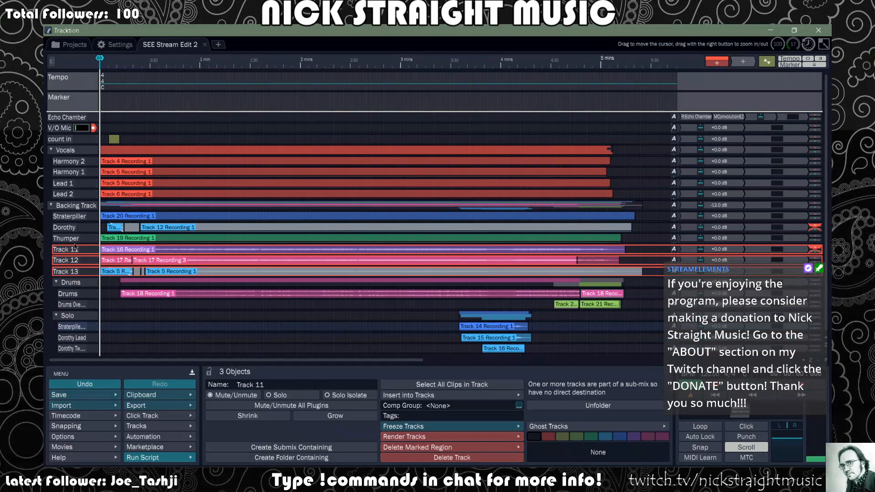
- With Vocals muted, play the song from the start and raise the Backing Track submix volume to -5.91 dB
click(76, 206)
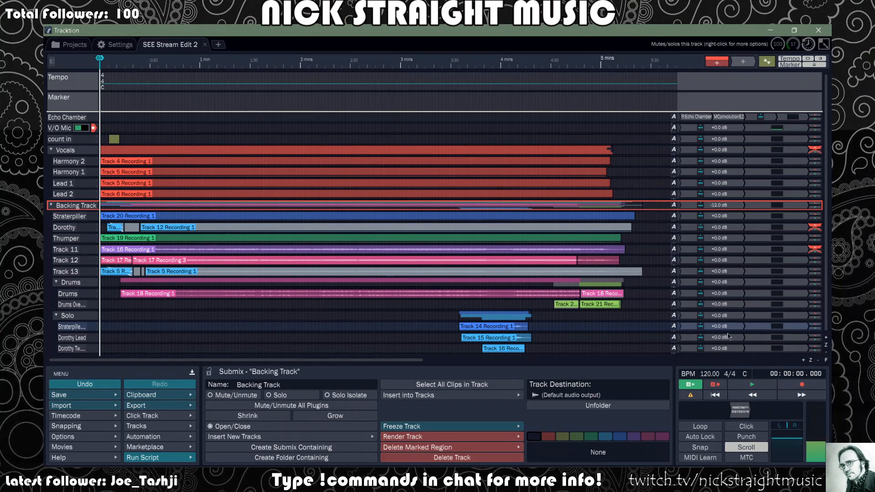
click(744, 385)
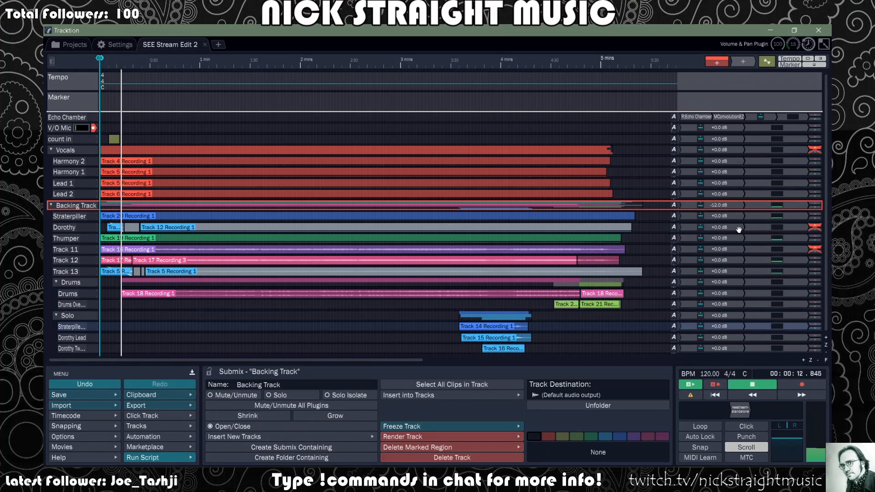
drag(708, 204, 707, 188)
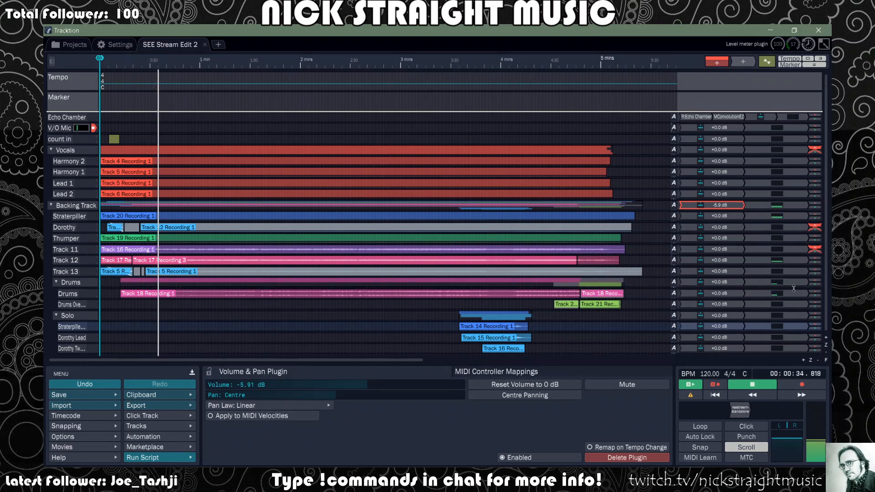
- Mute the Drums submix to hear the backing without it, and unmute it again
click(816, 282)
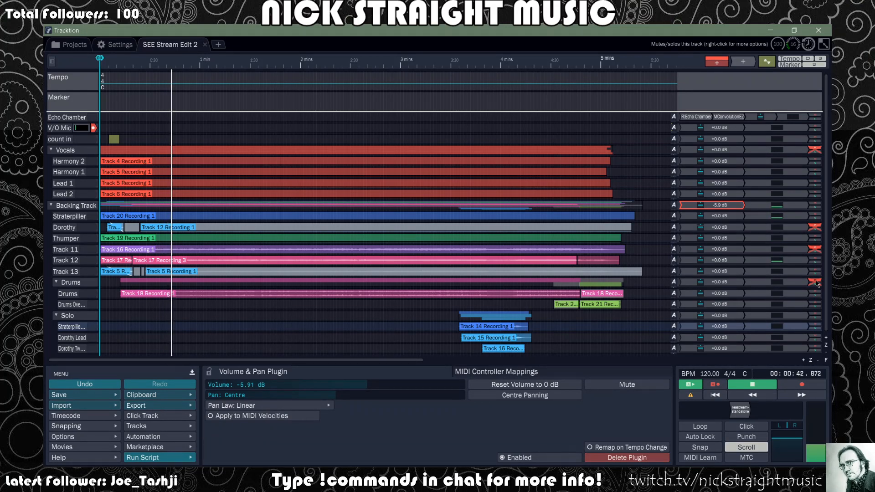
click(816, 282)
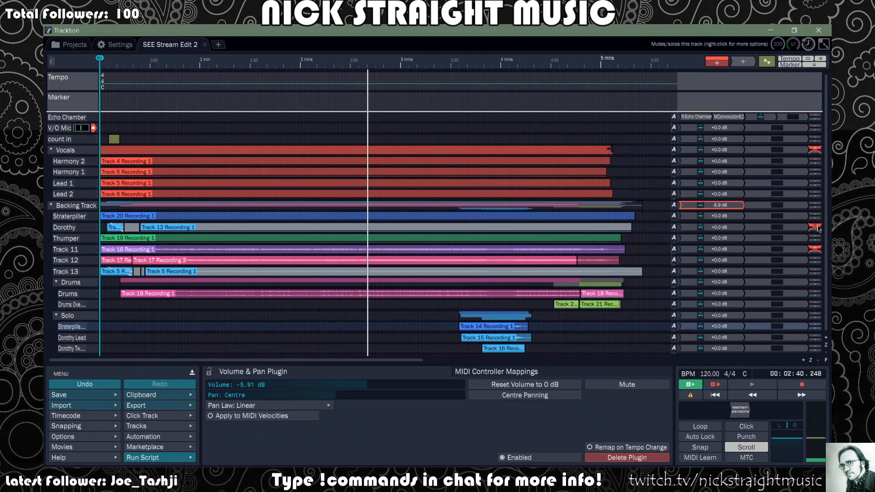
- Solo Track 11 and listen to it from about 1:23 in the song
click(107, 105)
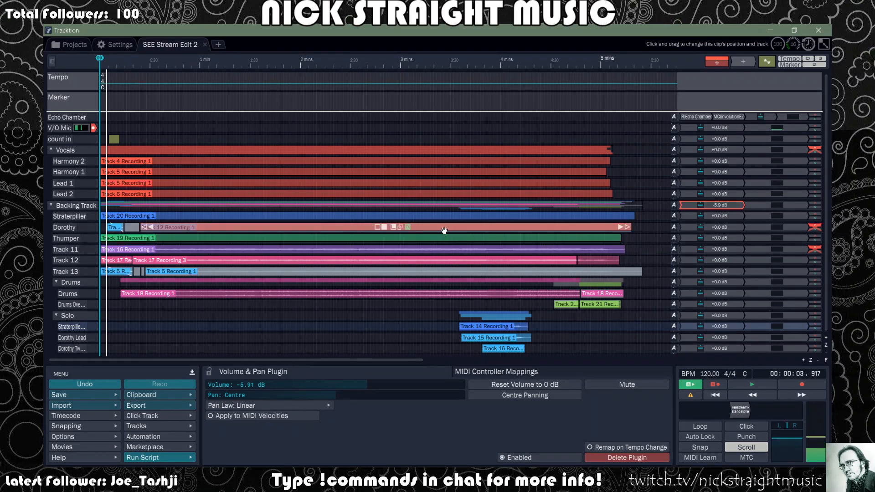
click(816, 253)
click(816, 252)
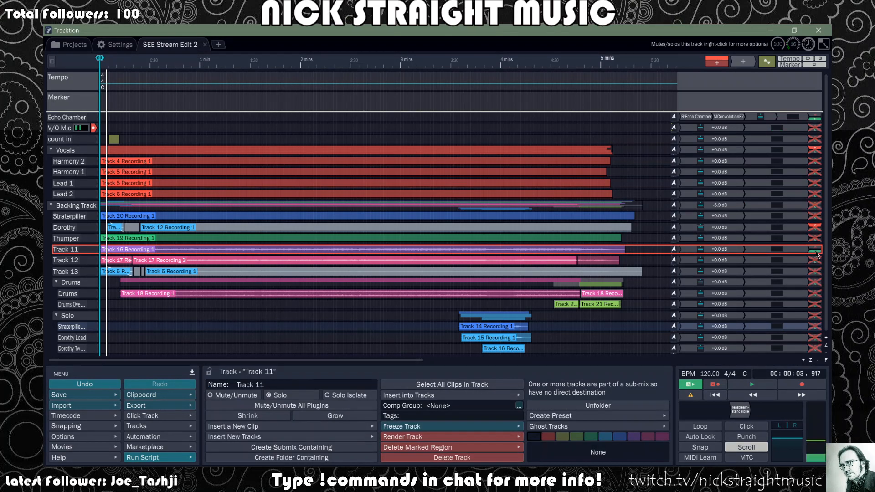
click(745, 384)
click(241, 106)
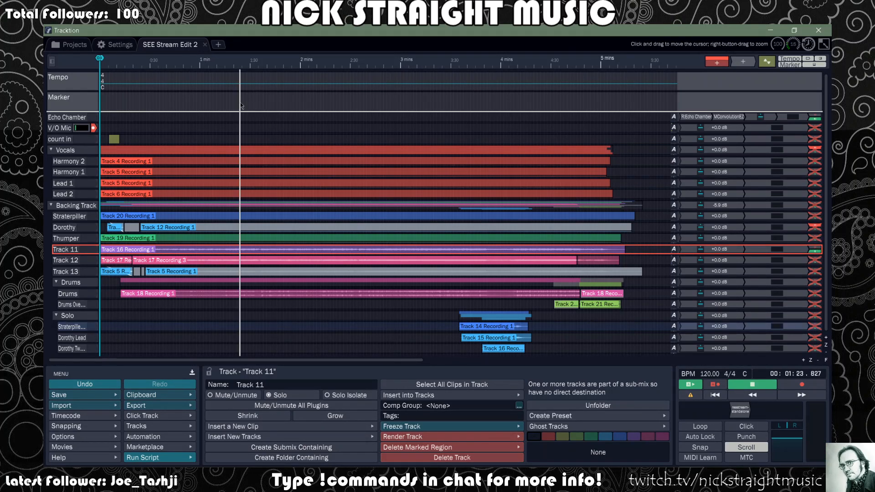
- Solo the Backing Track submix and set it to Solo isolate
click(815, 208)
right_click(815, 210)
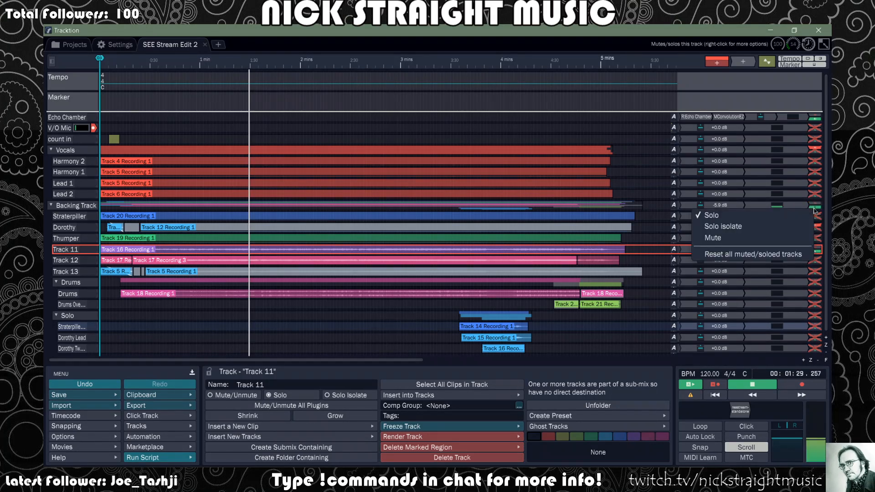
click(786, 225)
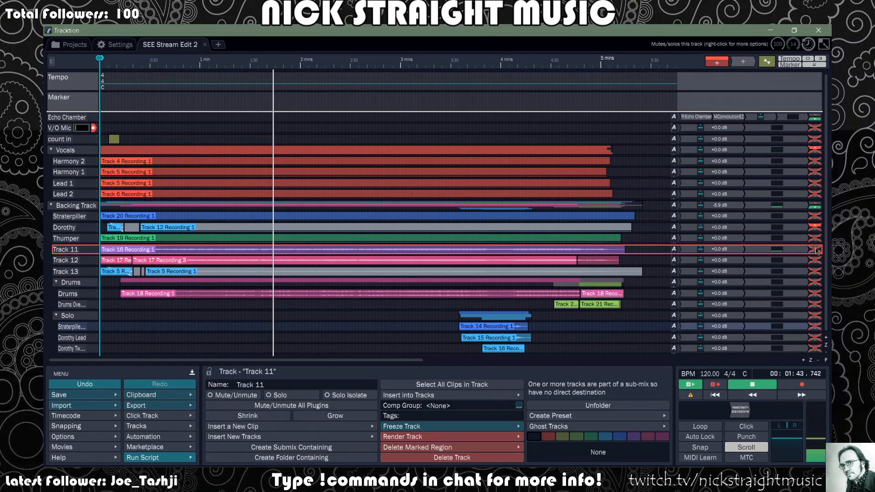
- Clear the solo on Track 11 and leave the track muted
click(816, 252)
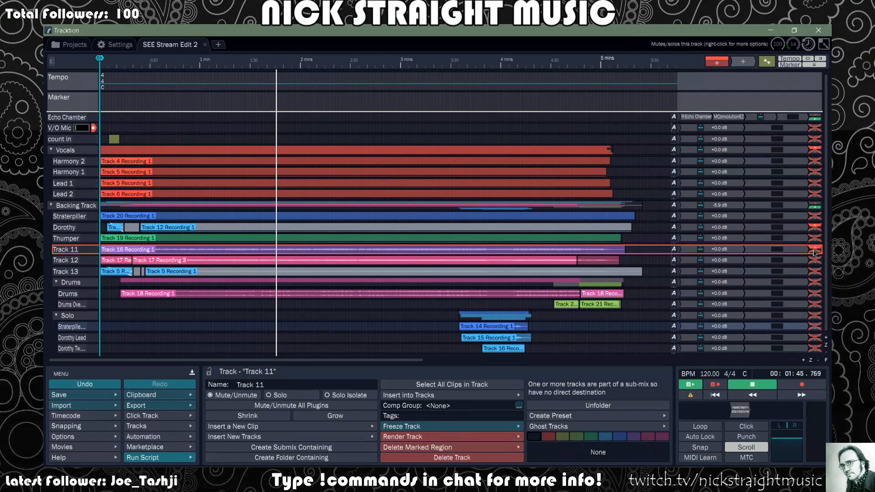
click(816, 251)
click(815, 246)
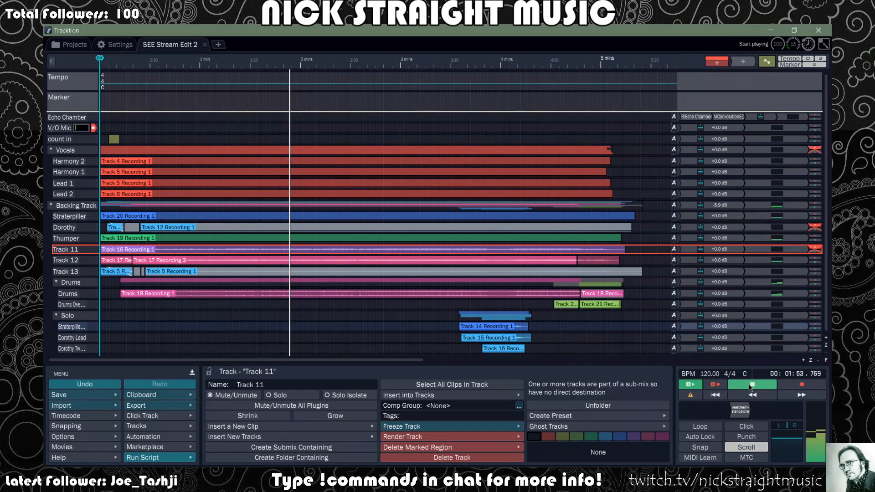
- Audition Track 12 alone, Track 12 together with Track 11, and Track 13 alone by soloing them, clearing each solo
click(818, 262)
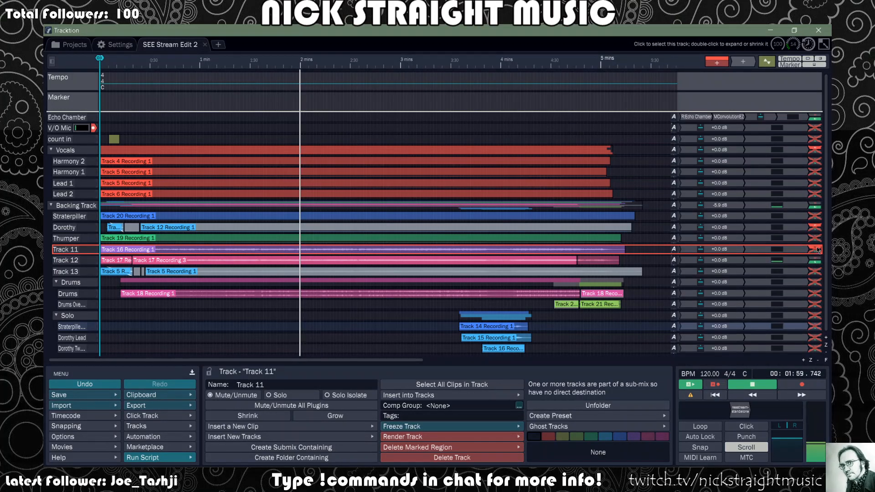
click(816, 251)
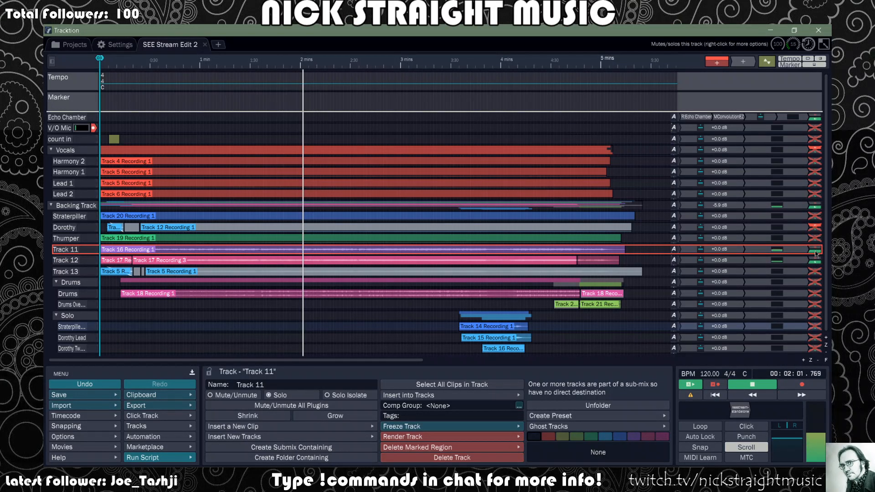
click(816, 251)
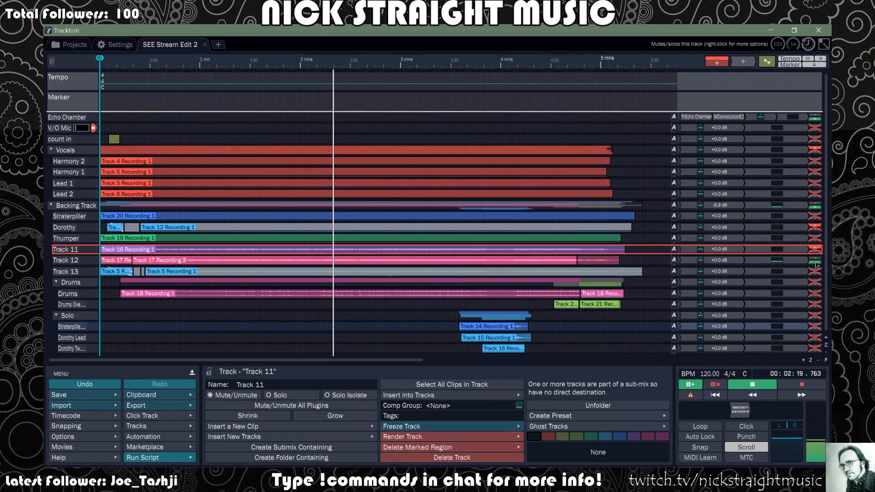
click(817, 263)
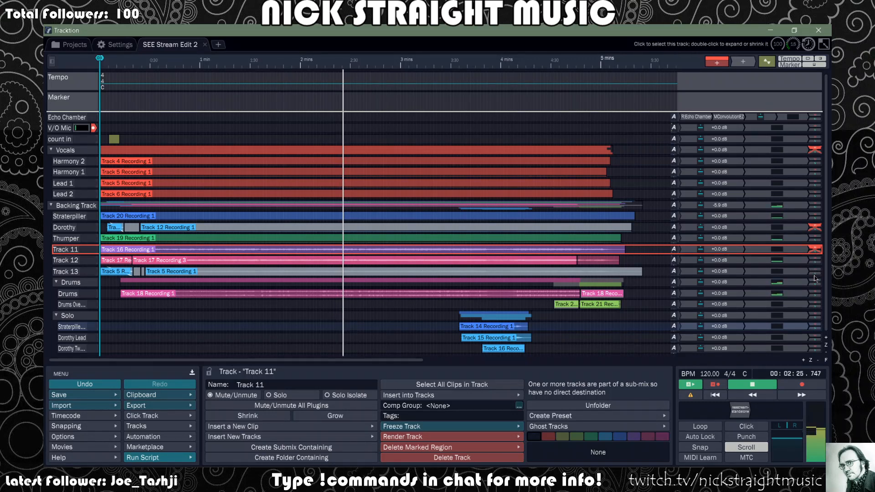
click(815, 274)
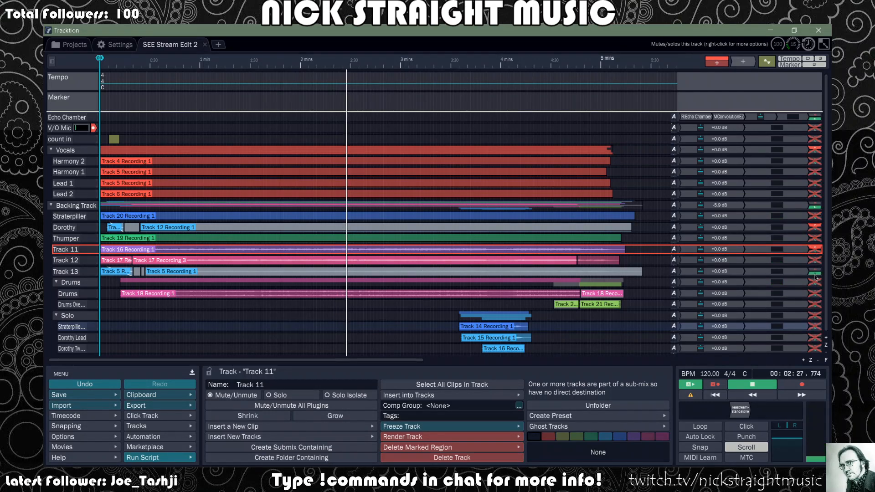
click(815, 276)
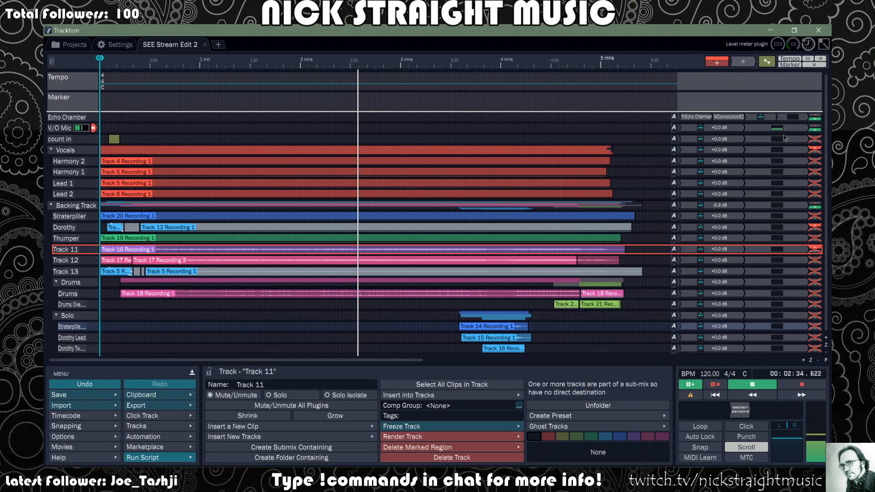
- Leave the V/O Mic track on Solo isolate with its ordinary solo switched off
click(815, 131)
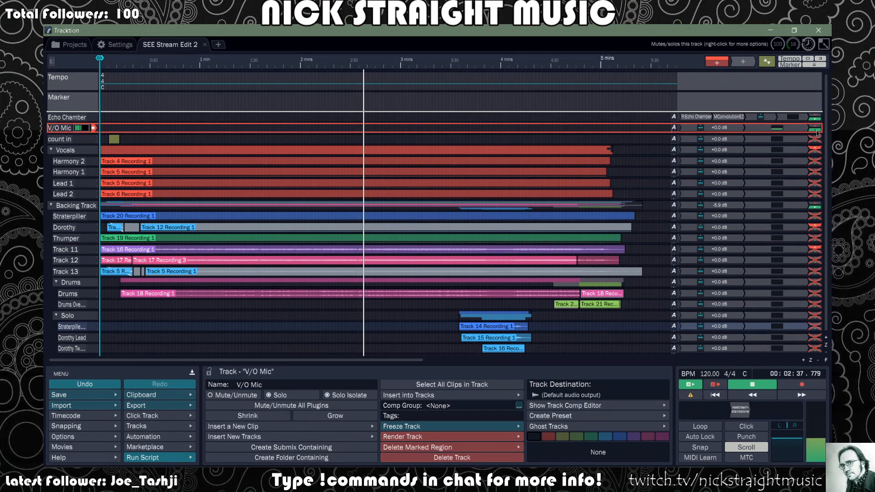
click(815, 130)
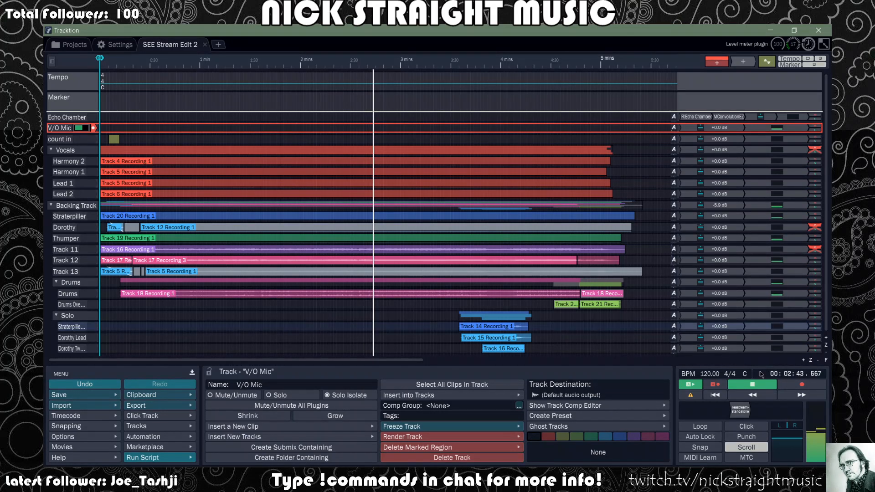
- Solo Track 12, listen to it from about 0:41 and stop playback
click(815, 263)
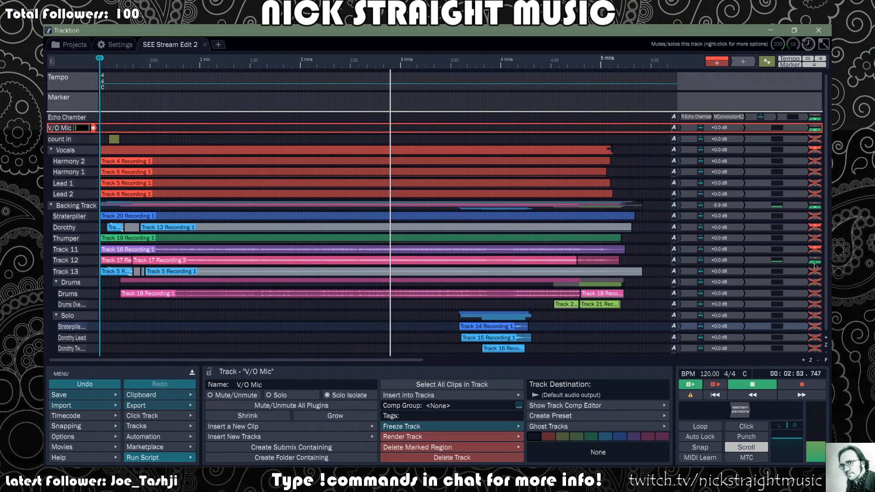
key(space)
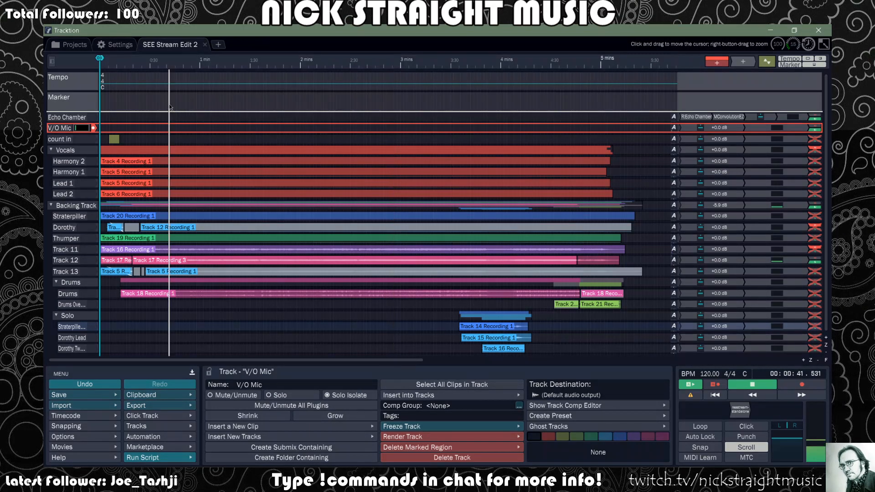
key(space)
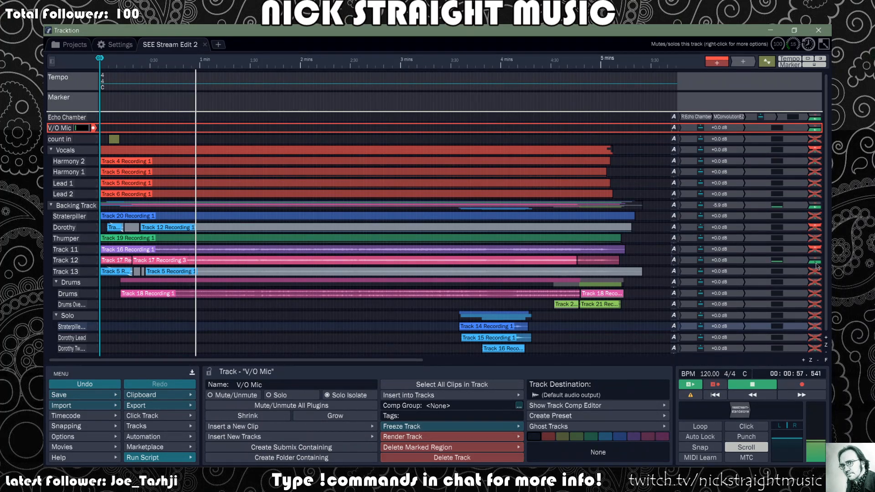
click(750, 387)
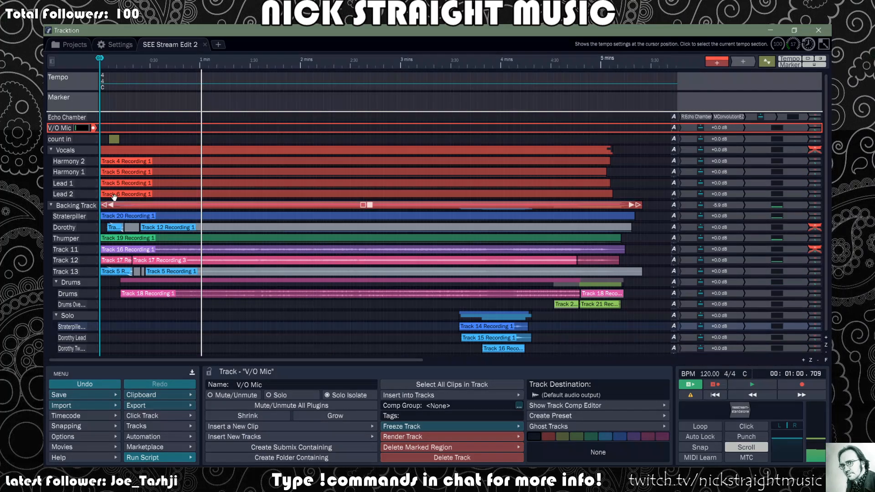
- Rename Track 12 as "Dorothy Final" and move it directly below the Dorothy track
click(69, 260)
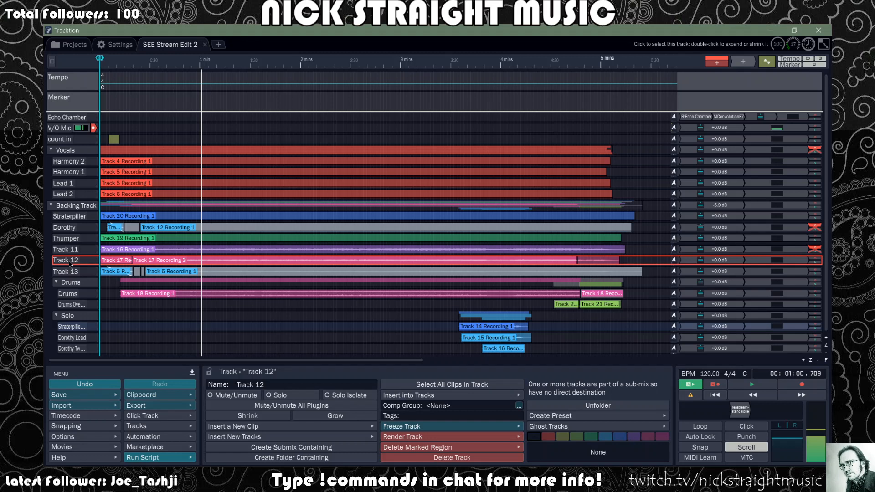
double_click(69, 262)
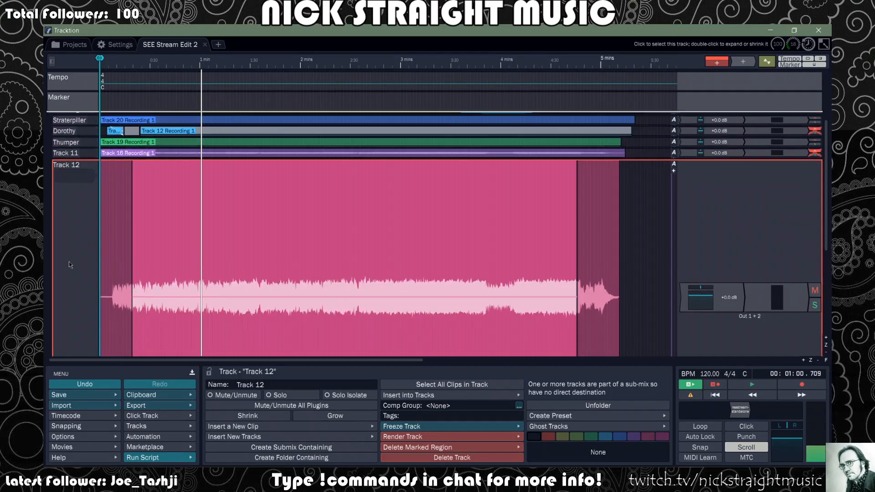
double_click(70, 193)
click(286, 384)
text(Dorothy Final)
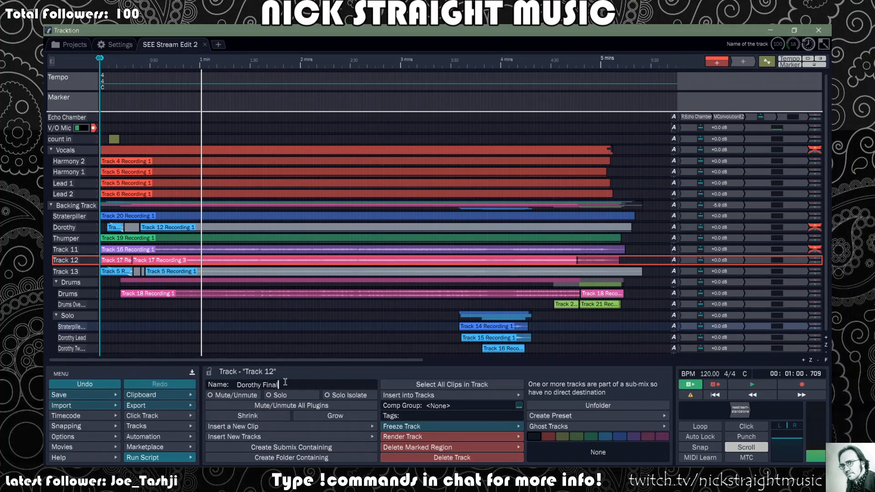
key(Return)
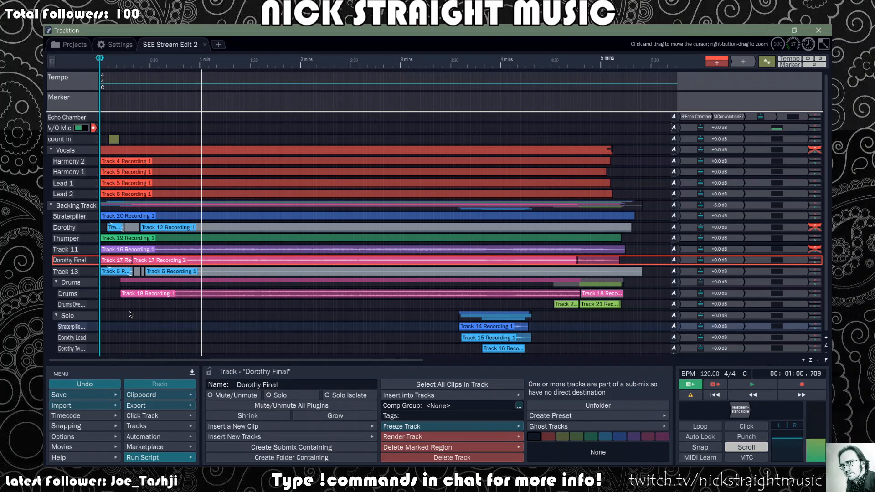
drag(78, 262, 80, 233)
click(80, 238)
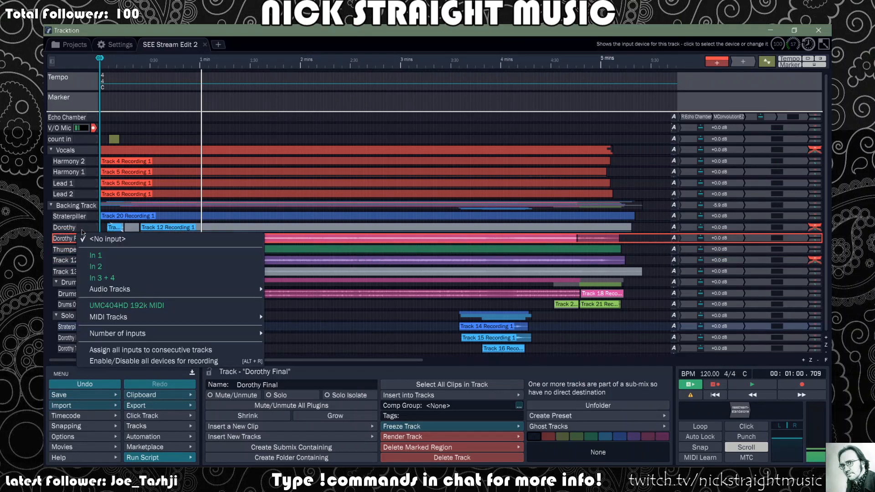
- Unmute and solo the Dorothy track, listen from about 0:06, clear the solo and stop playback
click(111, 102)
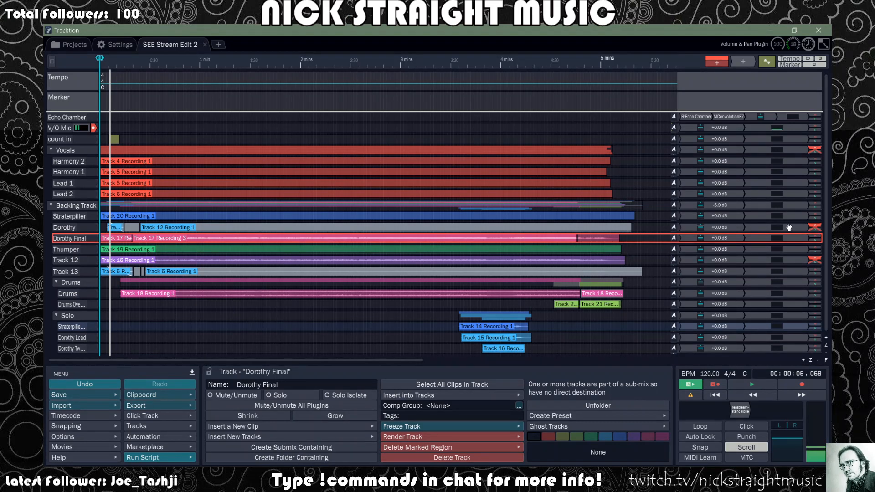
click(815, 227)
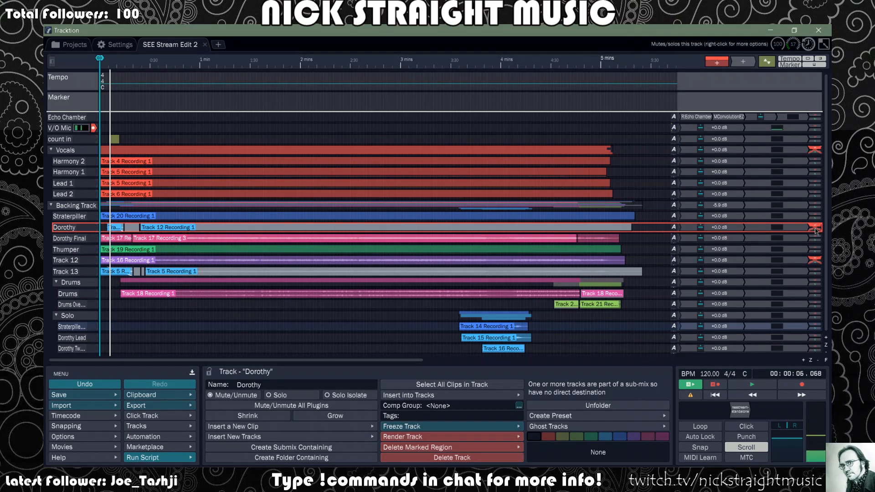
click(814, 230)
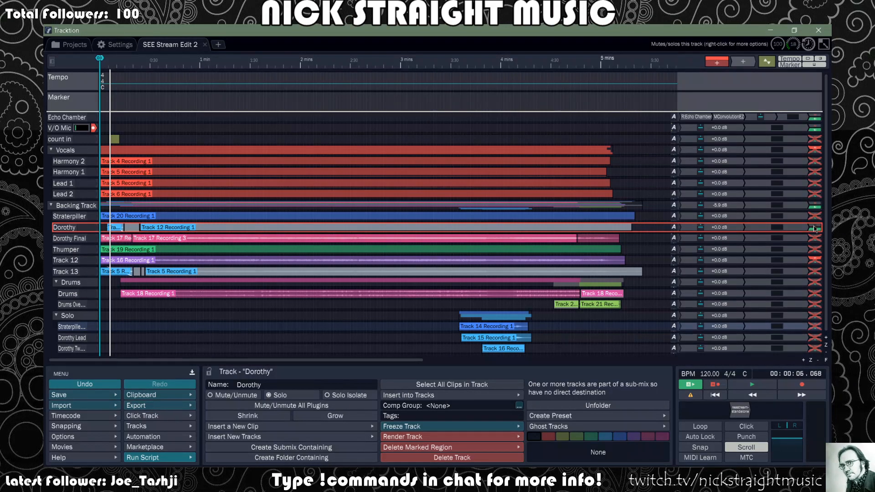
key(space)
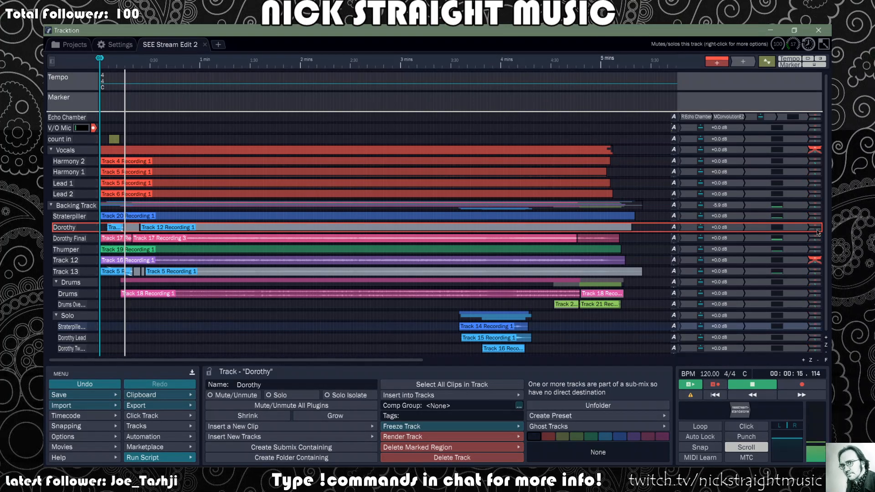
click(817, 230)
click(749, 385)
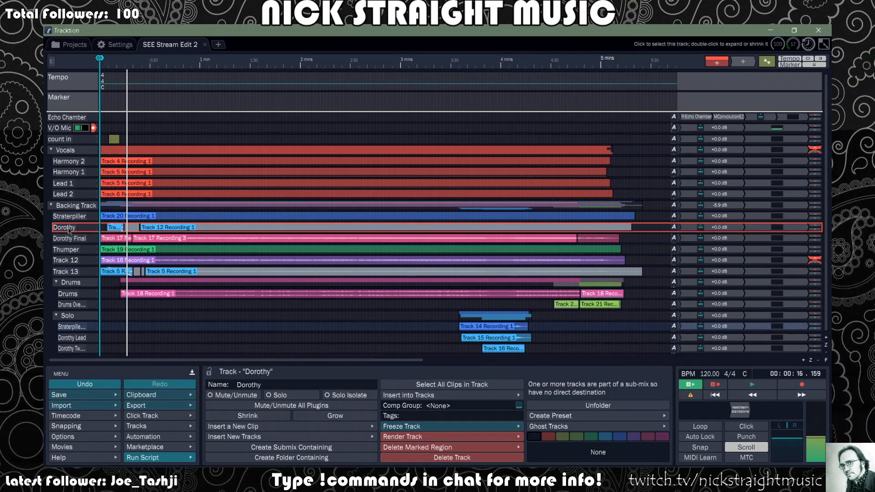
- Rename the Dorothy track as "Dorothy Guide" and move the Dorothy Final track directly above it
double_click(73, 231)
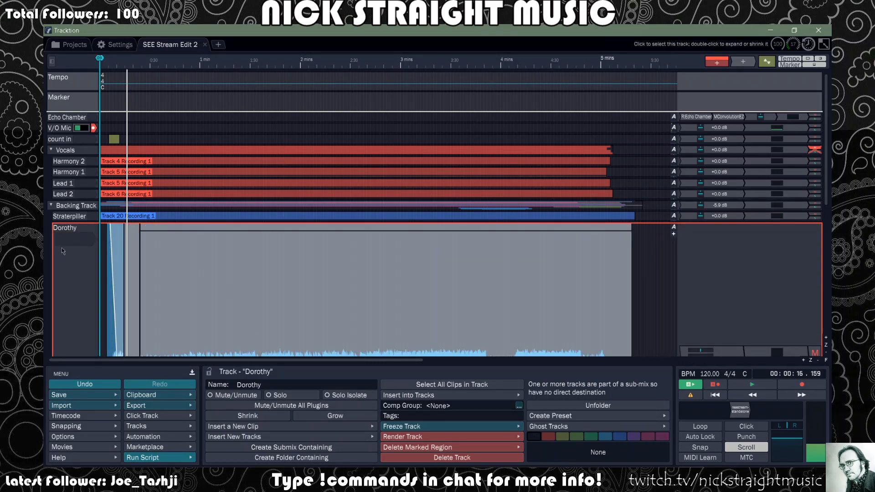
double_click(73, 230)
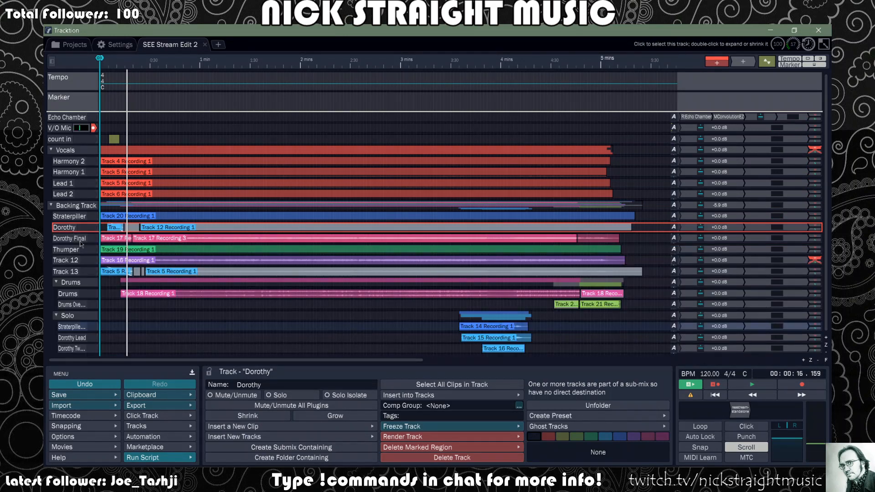
click(262, 384)
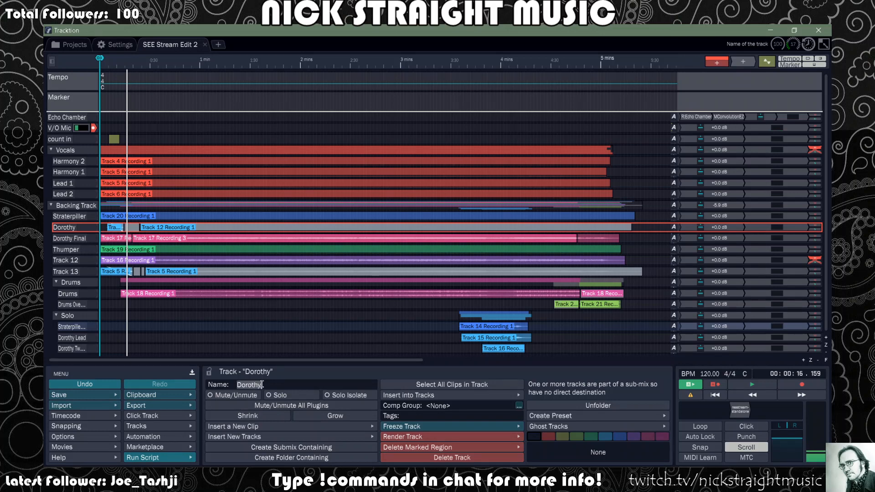
click(301, 387)
text(Guide)
key(Return)
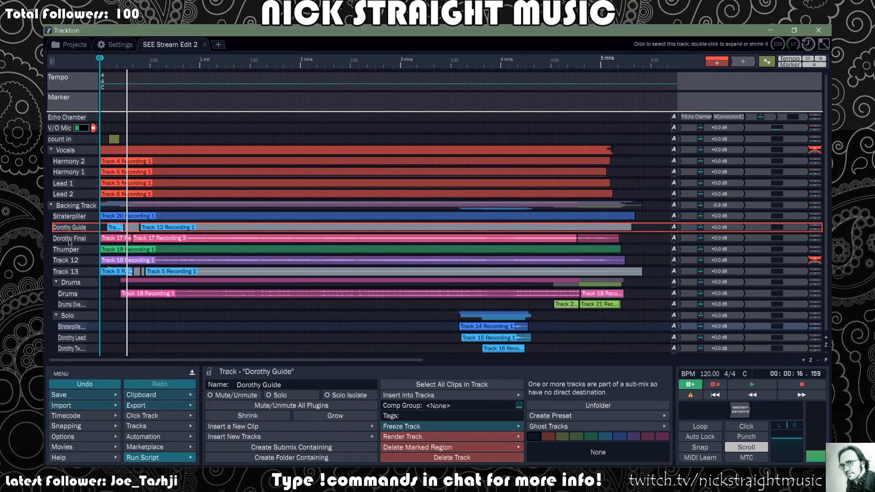
drag(69, 240, 68, 227)
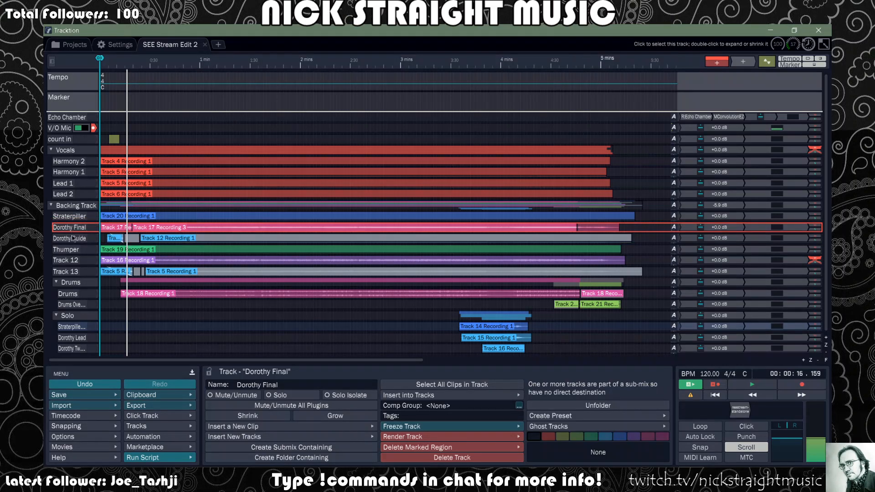
- Move the muted purple Track 12 to the end of the Solo folder, below the last Dorothy track
click(72, 260)
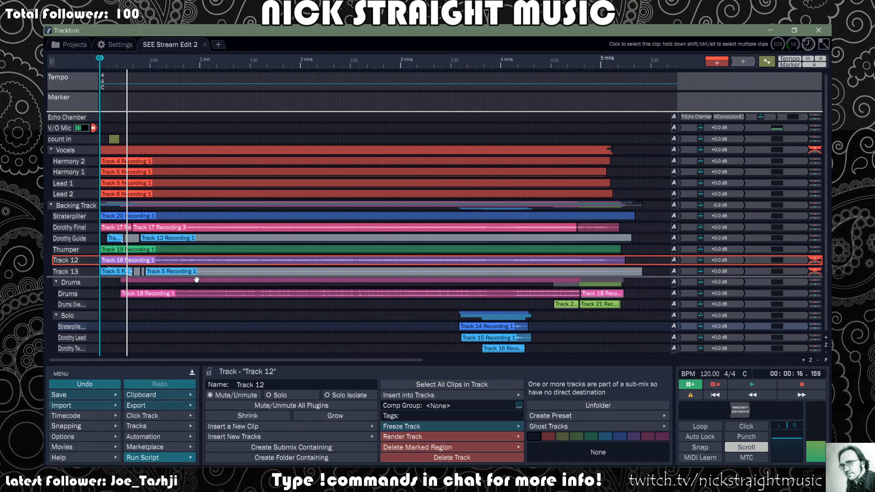
scroll(60, 259, down, 2)
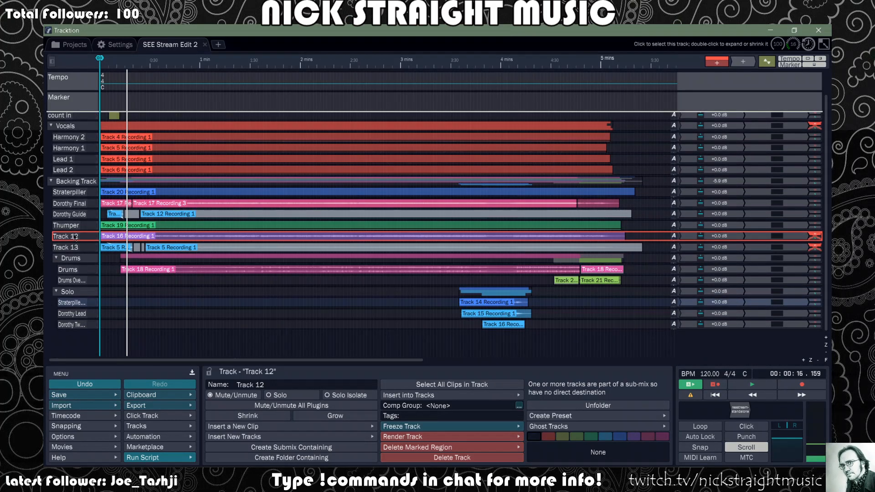
drag(69, 236, 63, 350)
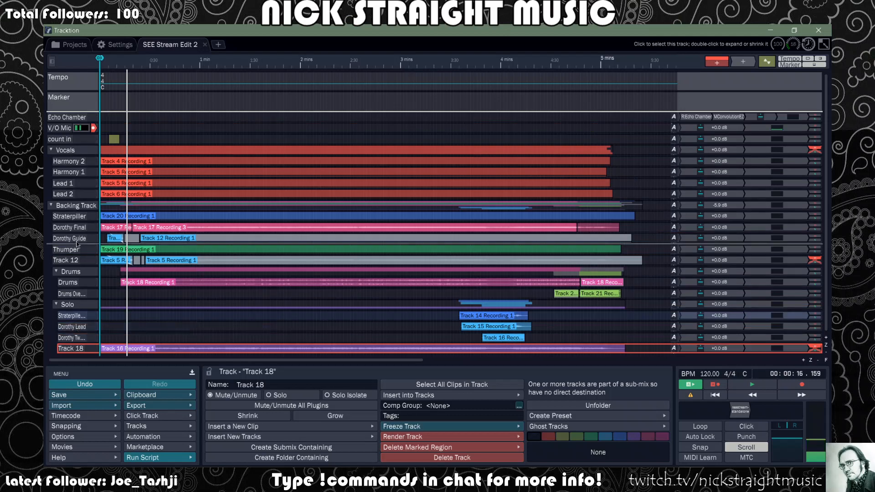
- Unmute and solo the Track 12 below Thumper, listen from about 0:16, clear the solo and stop playback
click(70, 261)
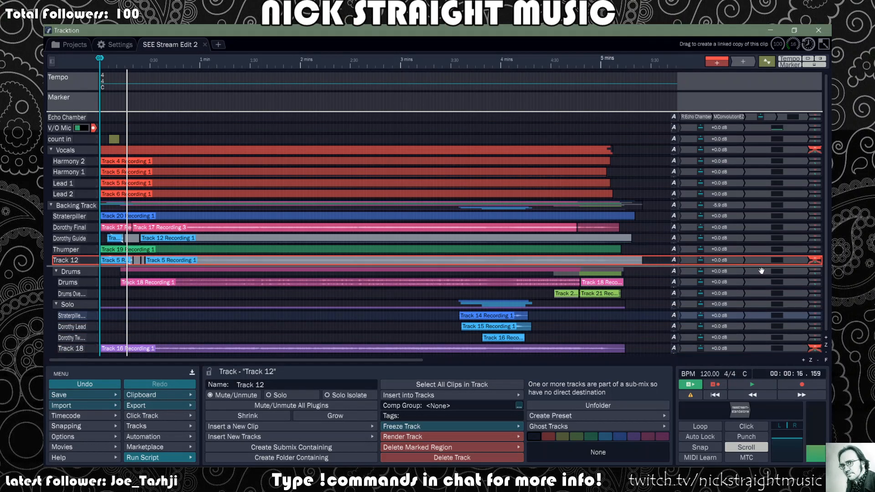
click(816, 259)
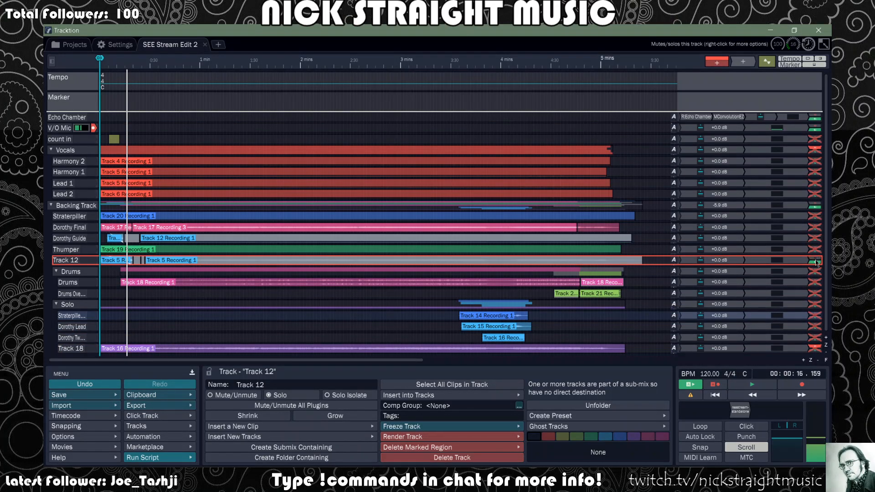
key(space)
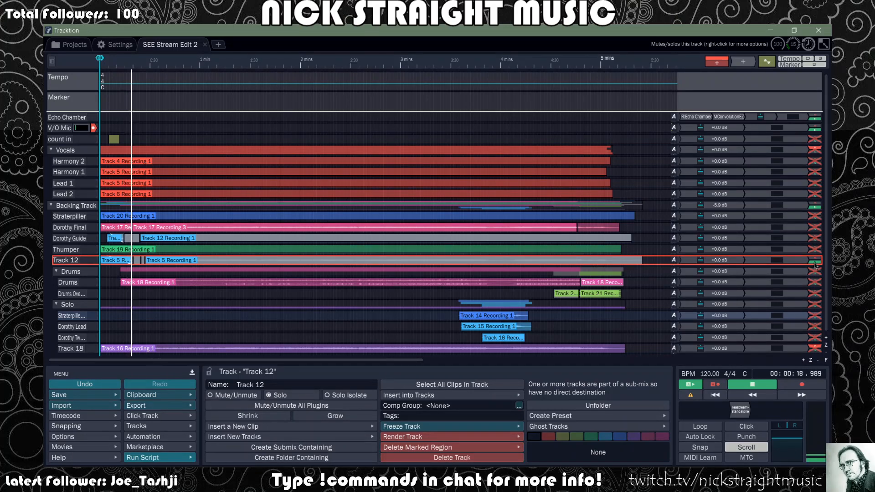
click(815, 263)
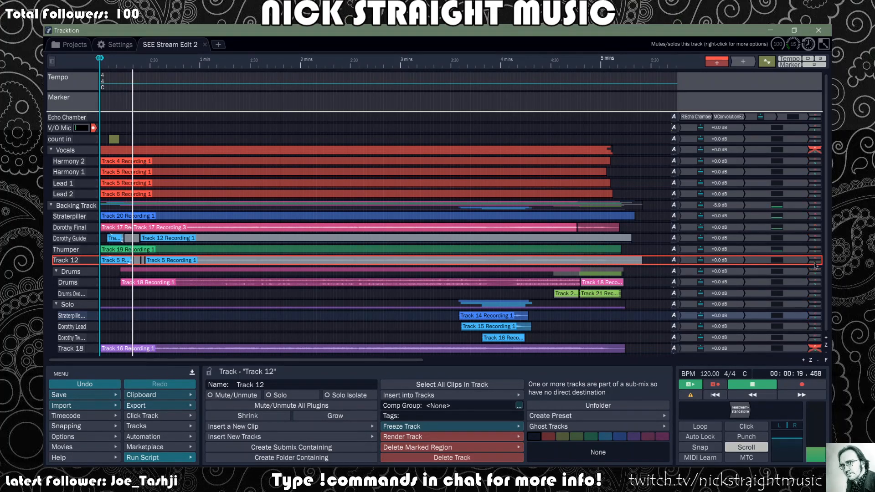
click(750, 383)
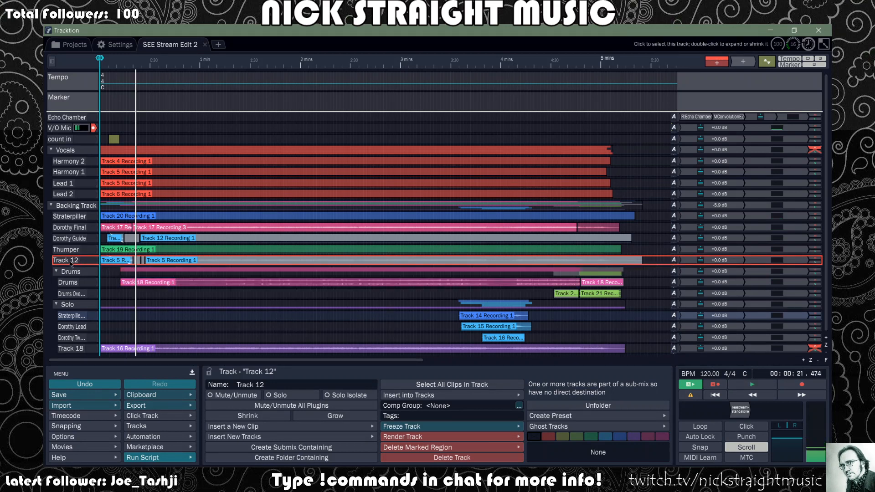
- Move Track 12 into the Solo folder directly above Track 18, mute it and return the cursor to the start
drag(69, 261, 75, 317)
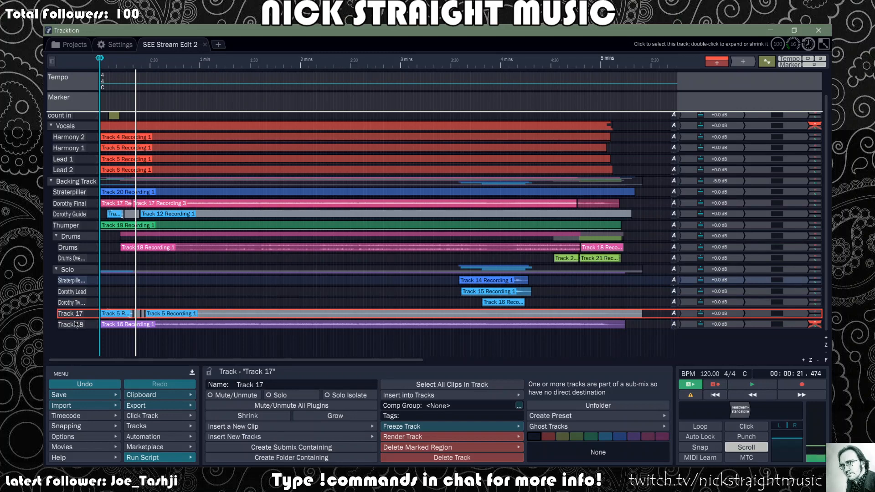
shift+click(72, 326)
key(Home)
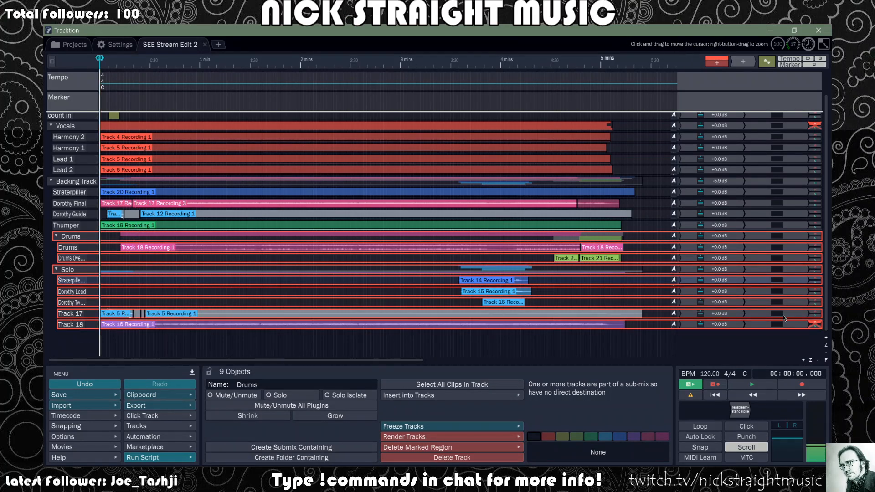
click(816, 315)
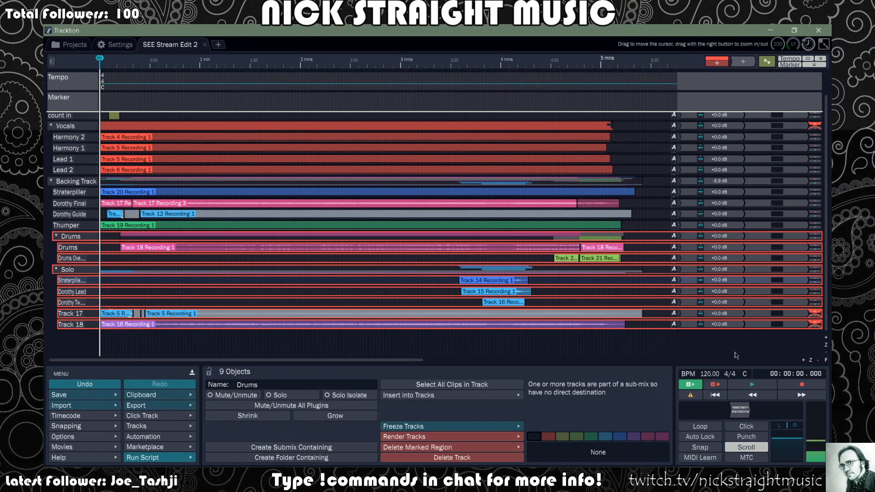
- Disable and hide both Track 17 and Track 18 through the edit's track list, leaving the list closed
click(72, 292)
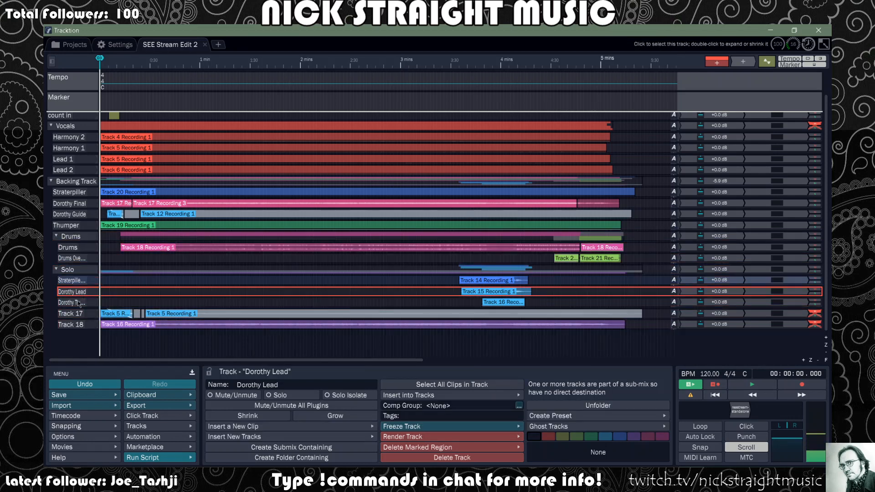
click(73, 314)
shift+click(73, 325)
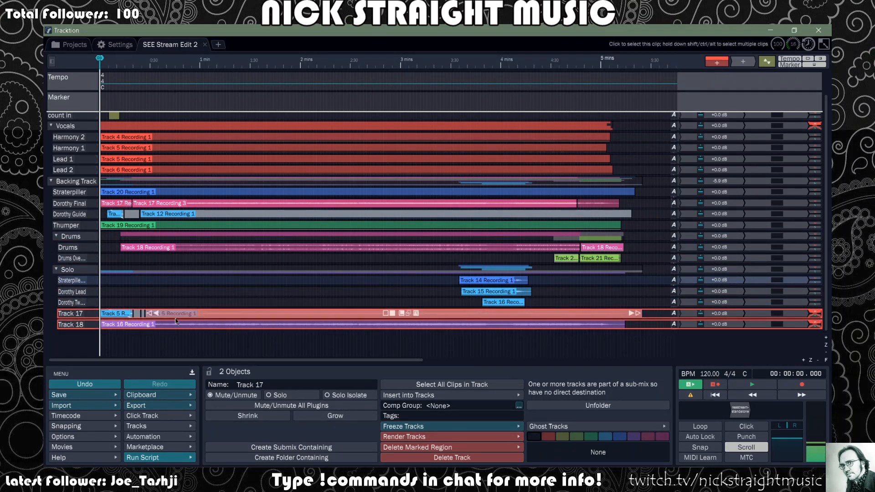
right_click(74, 314)
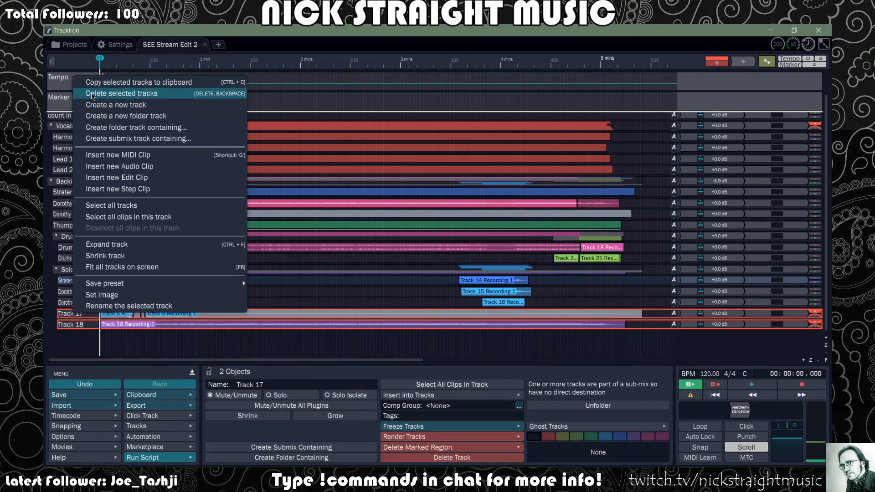
click(296, 31)
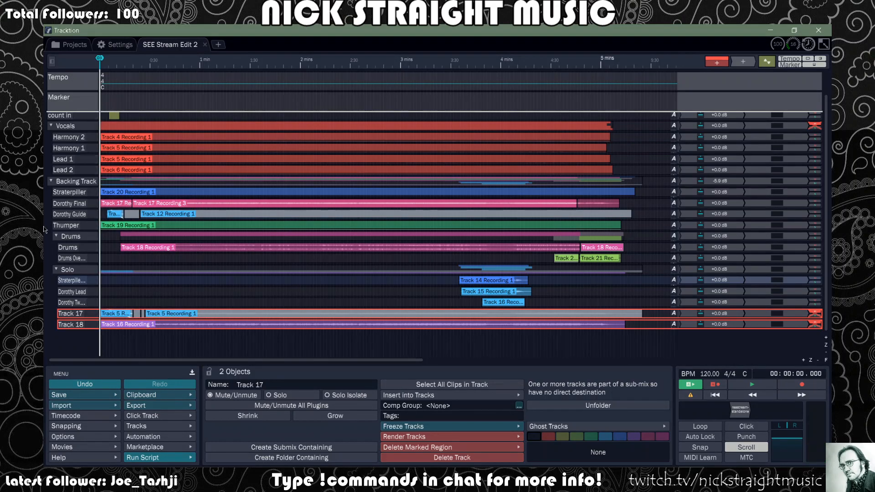
click(51, 59)
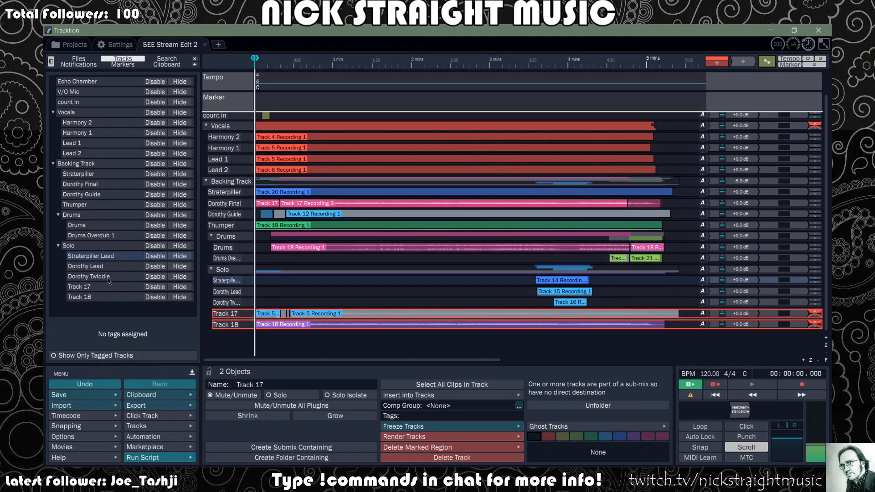
click(155, 288)
click(176, 296)
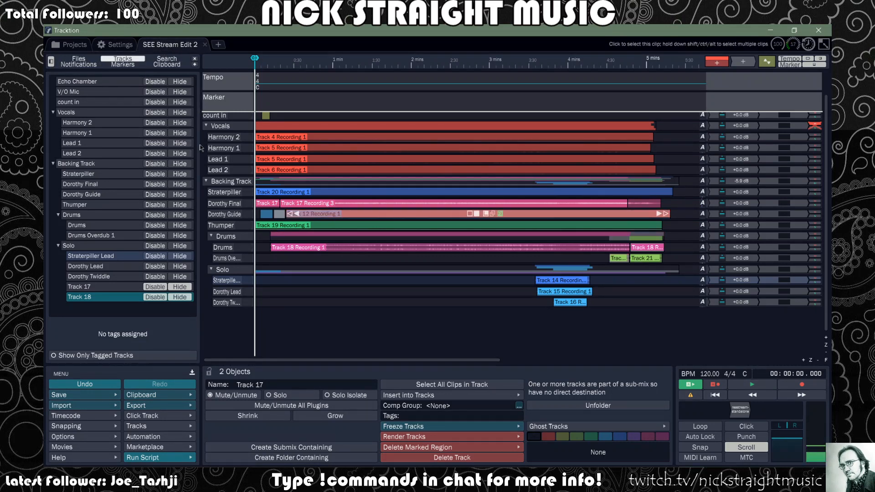
click(51, 61)
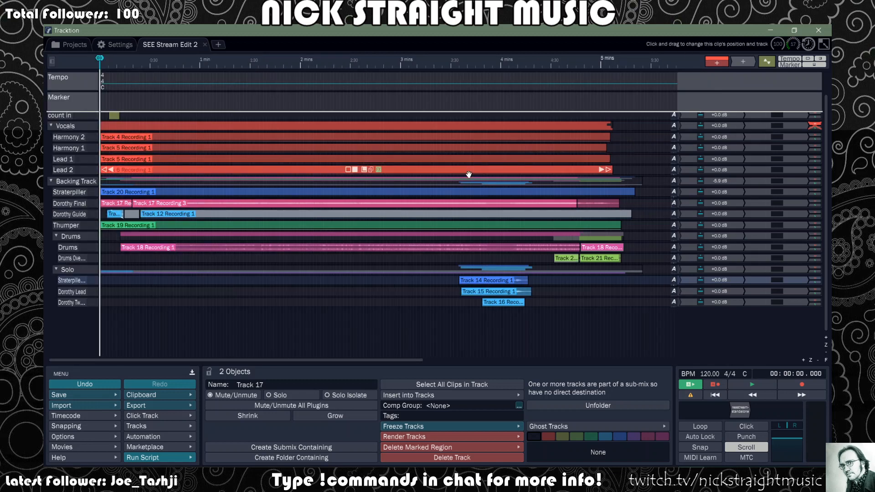
- Play the song near its start with all tracks shown at a taller height and the Dorothy Guide track muted
click(742, 384)
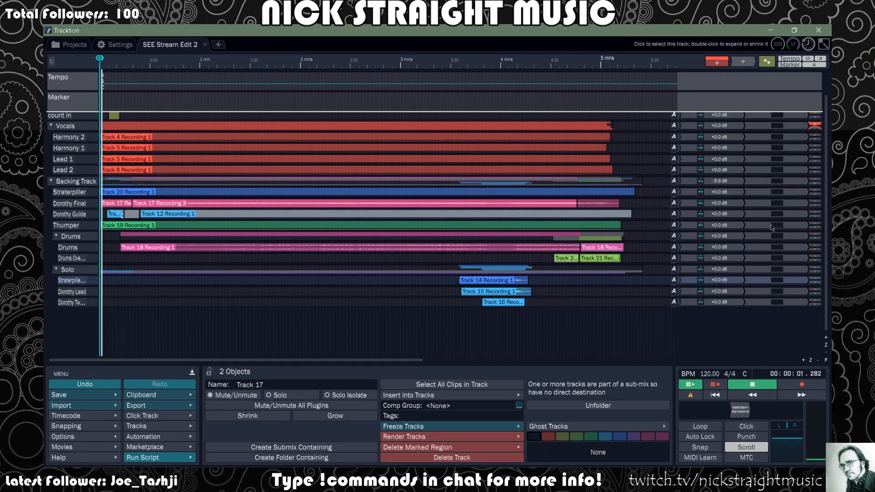
scroll(748, 256, up, 2)
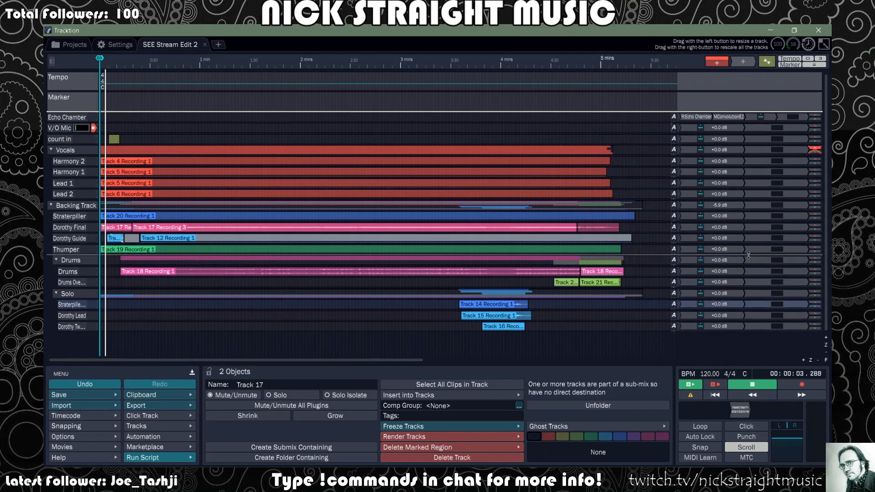
click(826, 361)
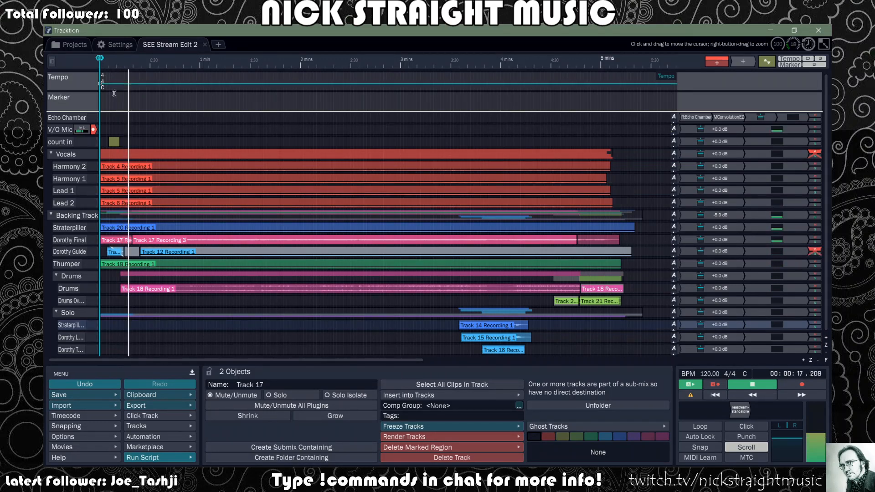
click(108, 105)
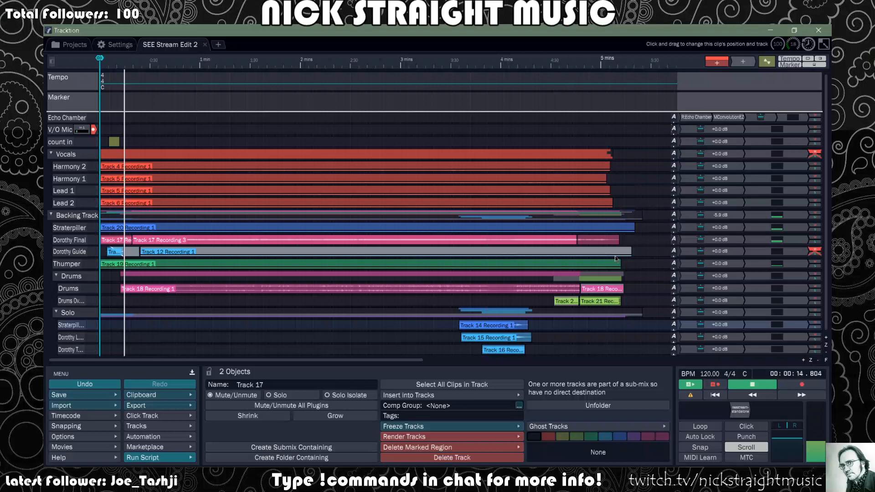
- Solo the Straterpiller track to listen to it alone, clear the solo and stop playback
click(818, 231)
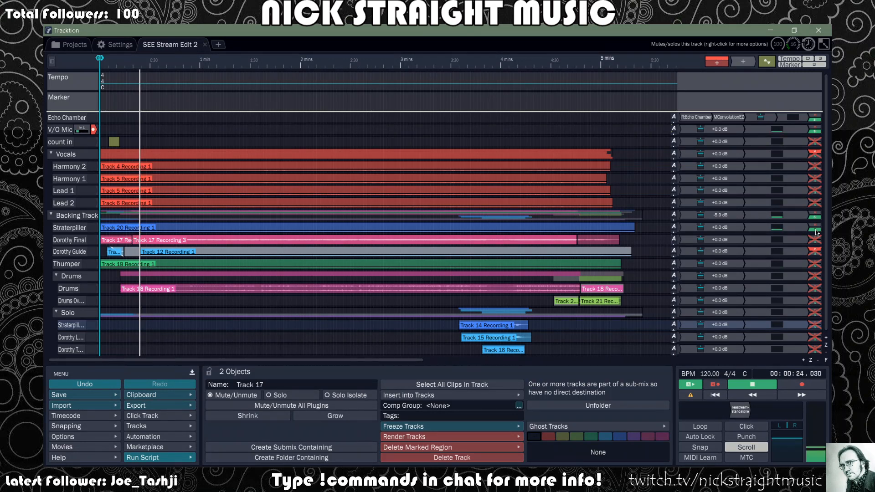
click(817, 231)
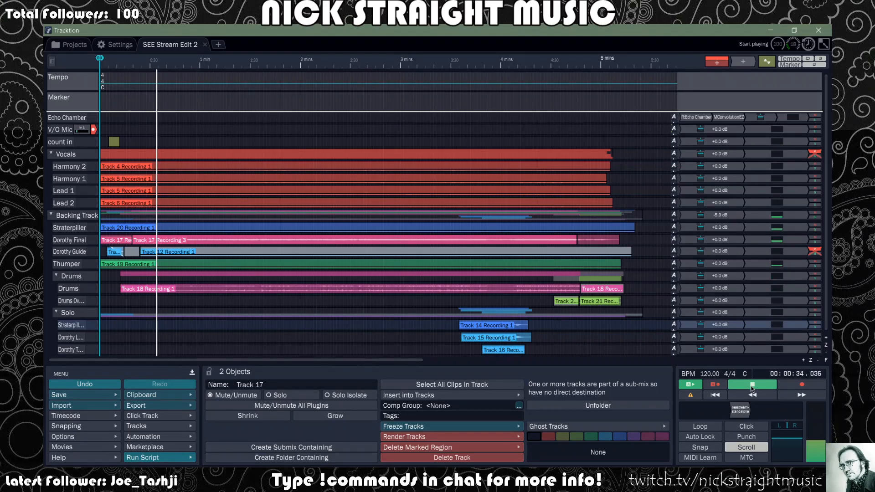
click(752, 388)
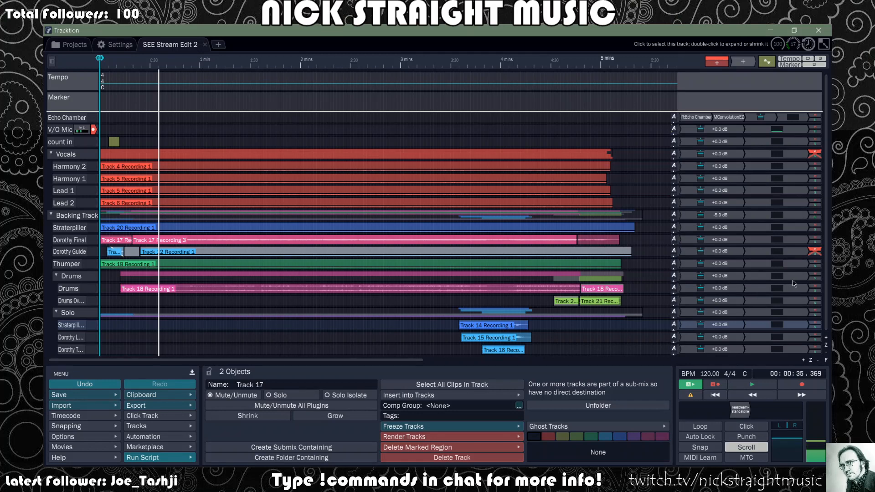
- Solo Thumper and the Drums folder with its Drums and Drums Overdub 1 tracks, and play them from about 0:29
click(814, 279)
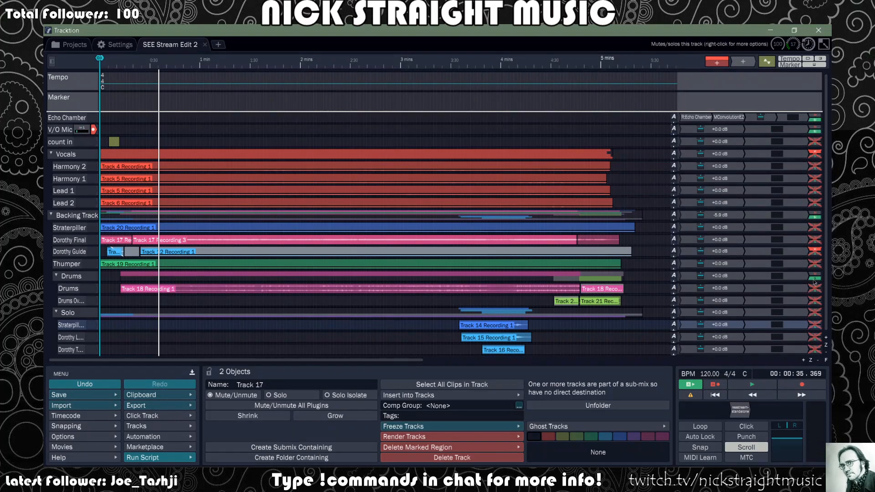
click(816, 305)
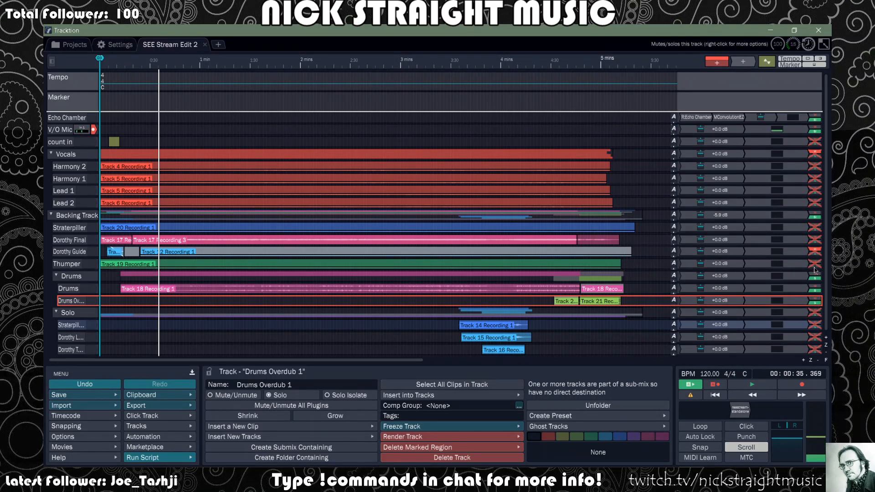
click(148, 112)
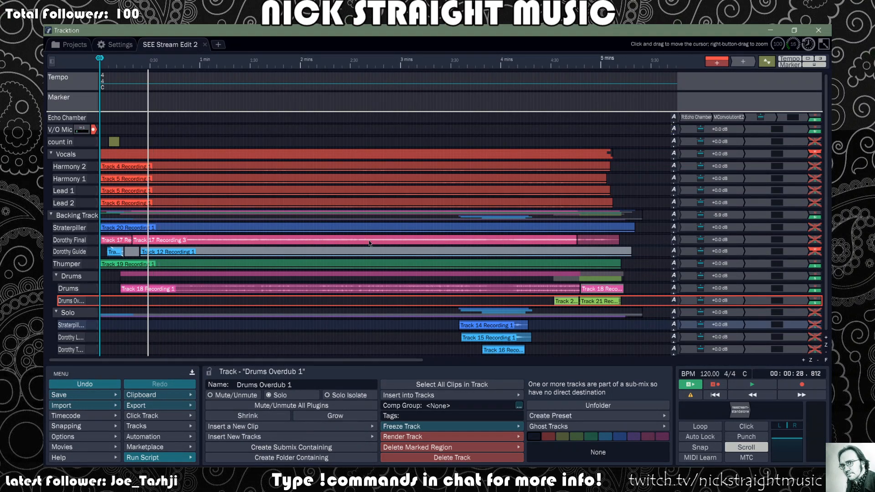
click(746, 387)
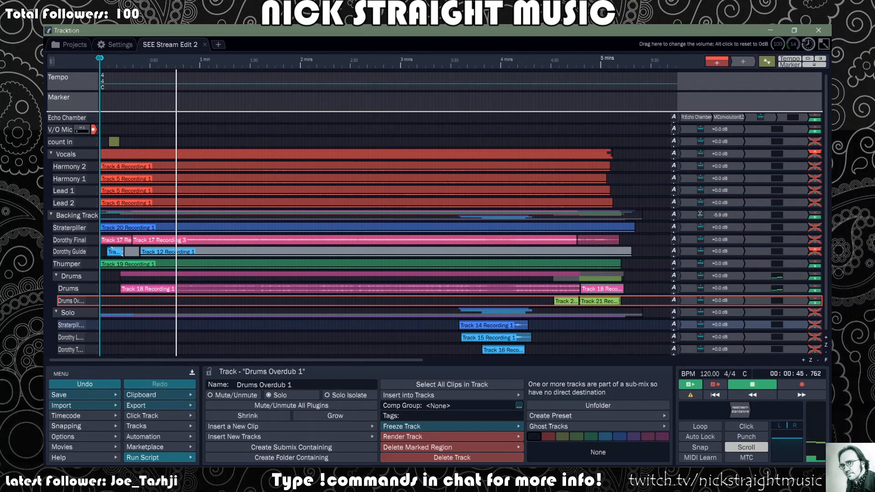
- Raise the Backing Track folder's volume to exactly 0 dB and stop playback
drag(701, 215, 709, 191)
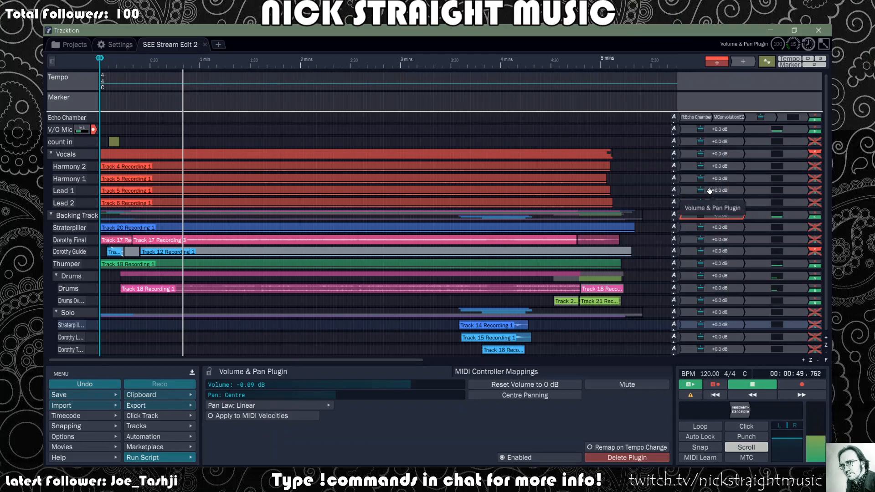
click(544, 387)
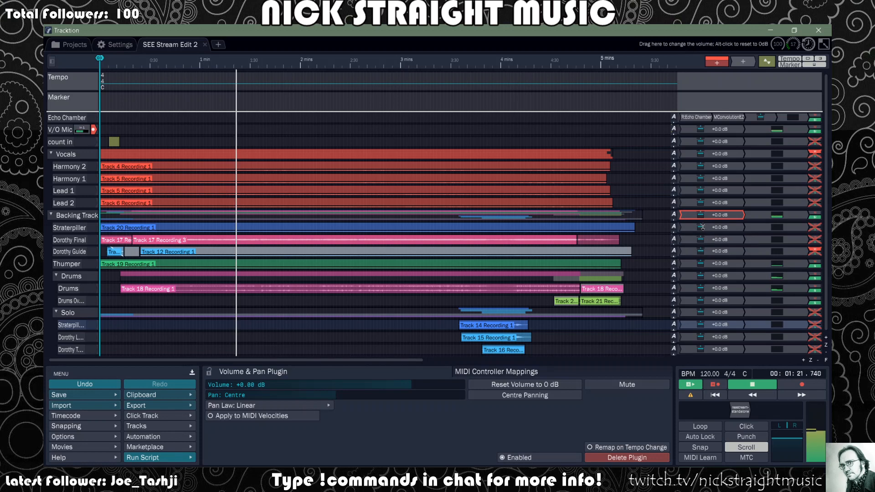
click(753, 386)
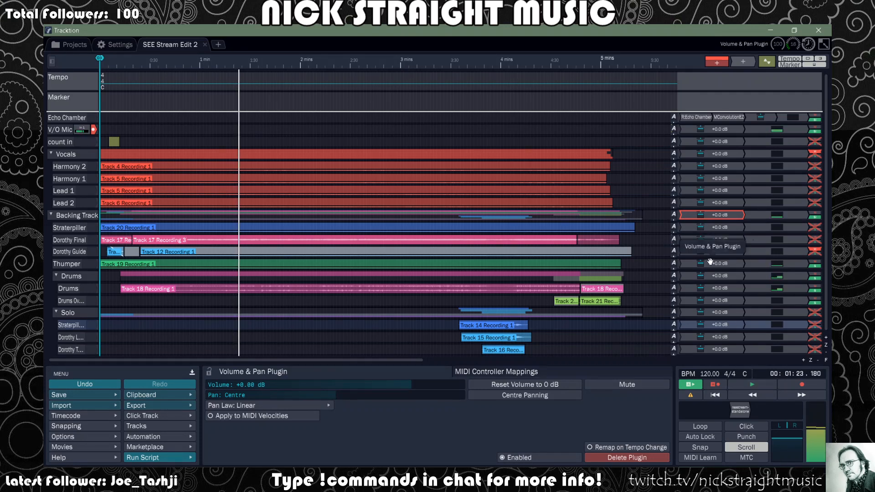
- Pull the Straterpiller track's volume down to -INF and, playing from about 0:41, raise it to about -6.79 dB
drag(701, 226, 696, 319)
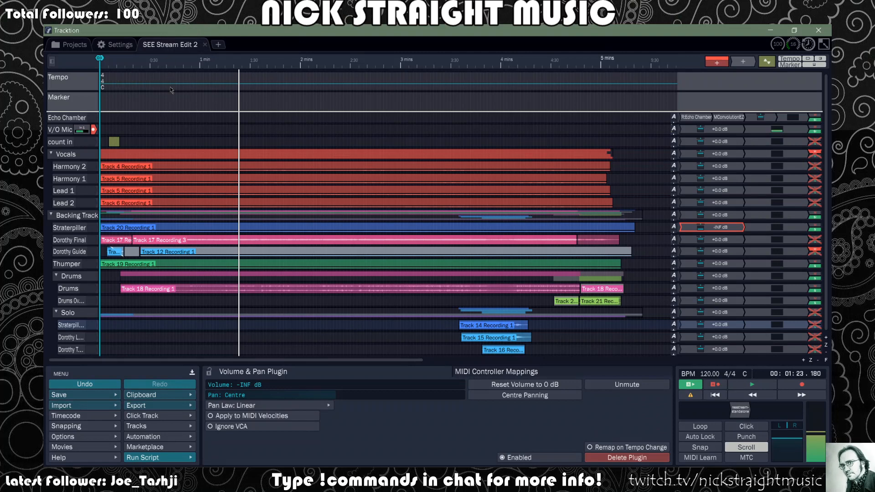
click(169, 105)
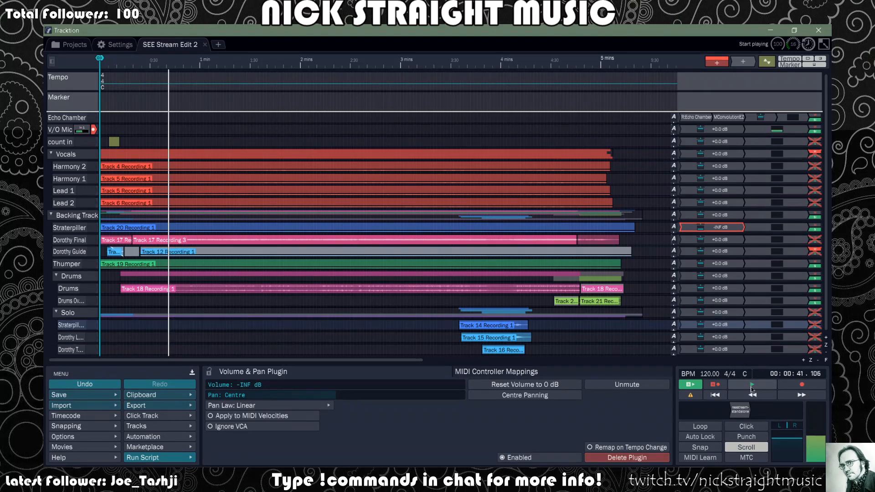
click(753, 385)
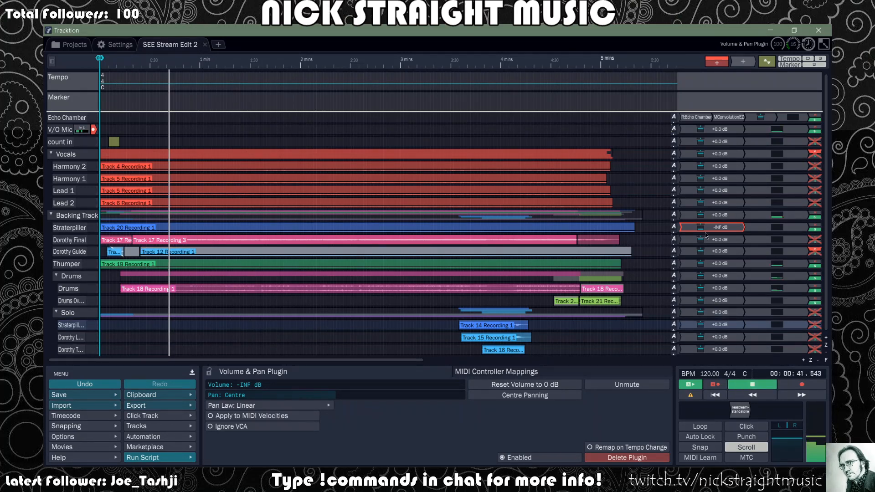
click(701, 230)
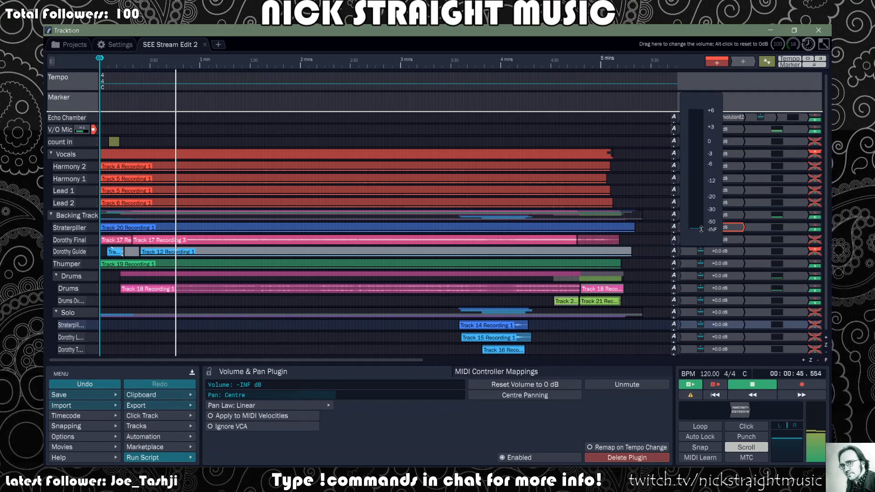
drag(701, 230, 710, 170)
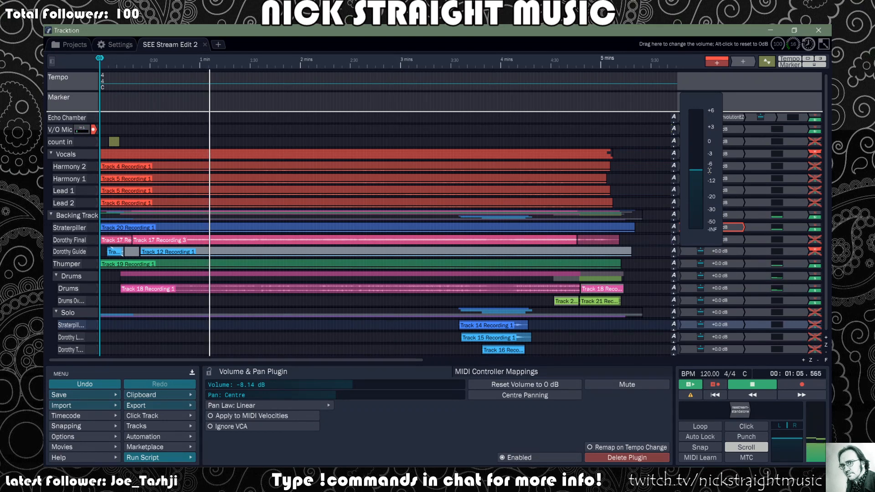
drag(710, 170, 711, 166)
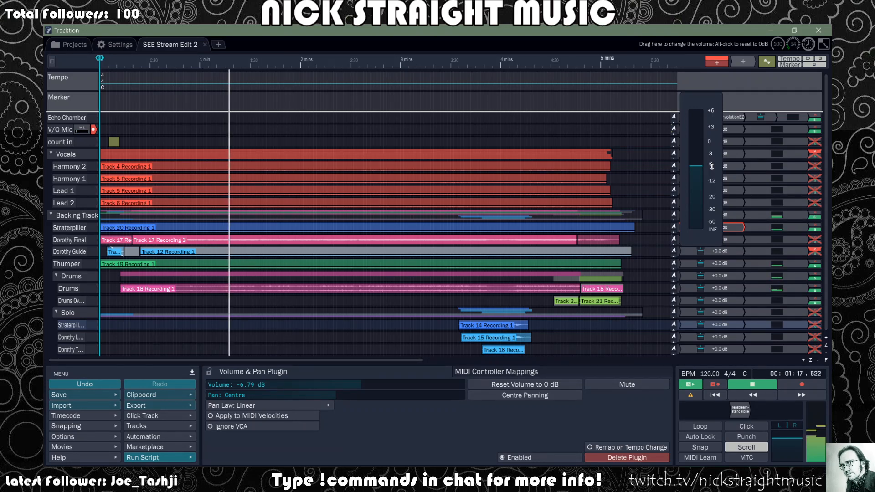
drag(712, 167, 712, 167)
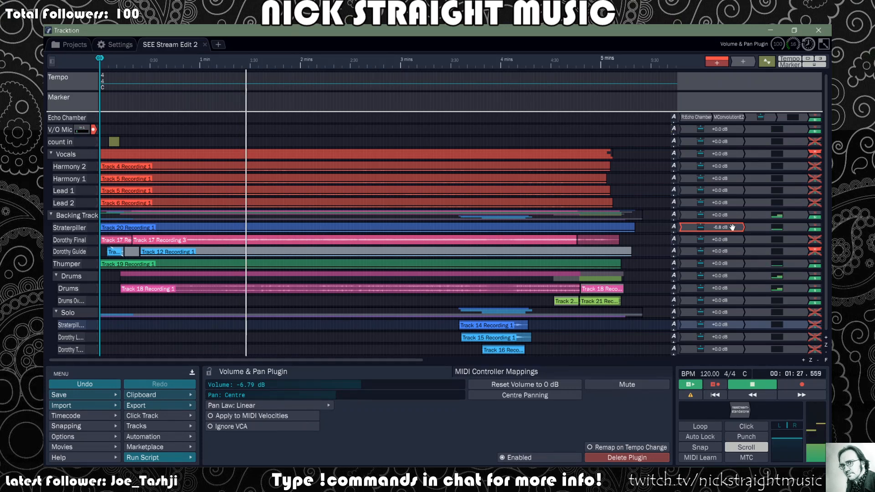
- Pull the Dorothy Final track's volume down to -INF and raise it during playback to about -7.05 dB
click(701, 239)
drag(700, 239, 700, 326)
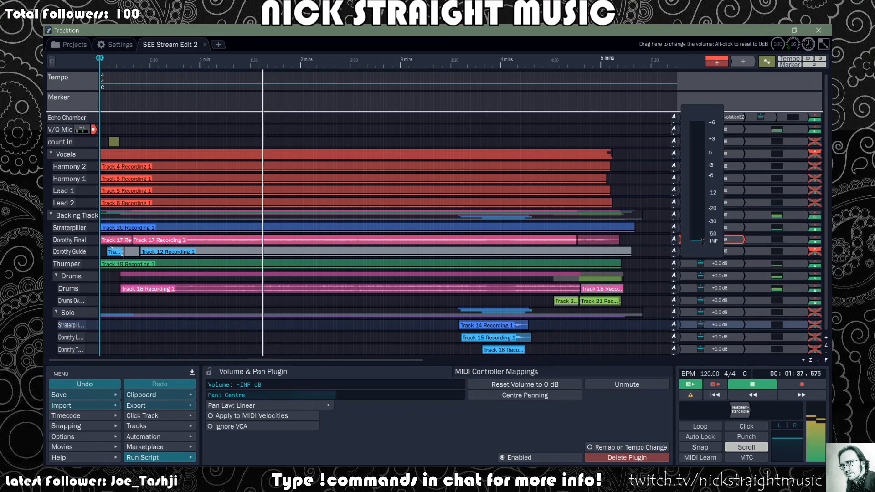
drag(702, 241, 719, 180)
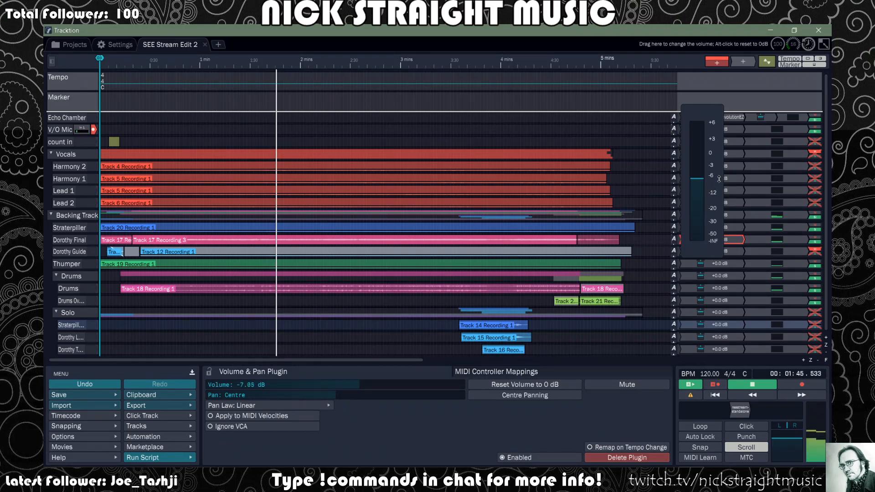